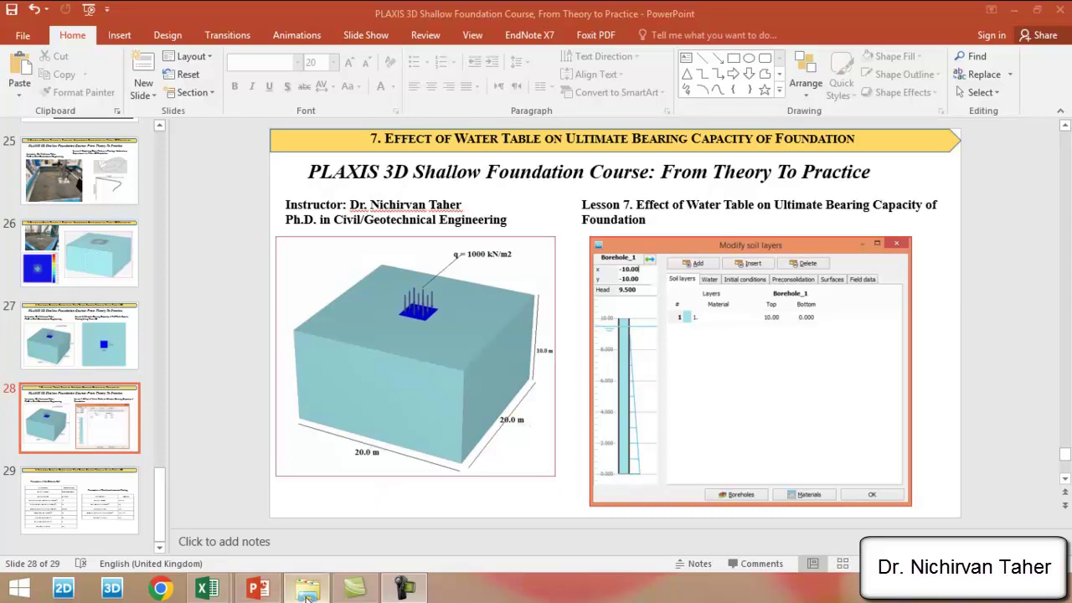
# Open the PLAXIS 3D project file from the Lesson 6. Ultimate Bearing Capacity of Square Footing Using Plaxis 3D folder
pyautogui.click(306, 588)
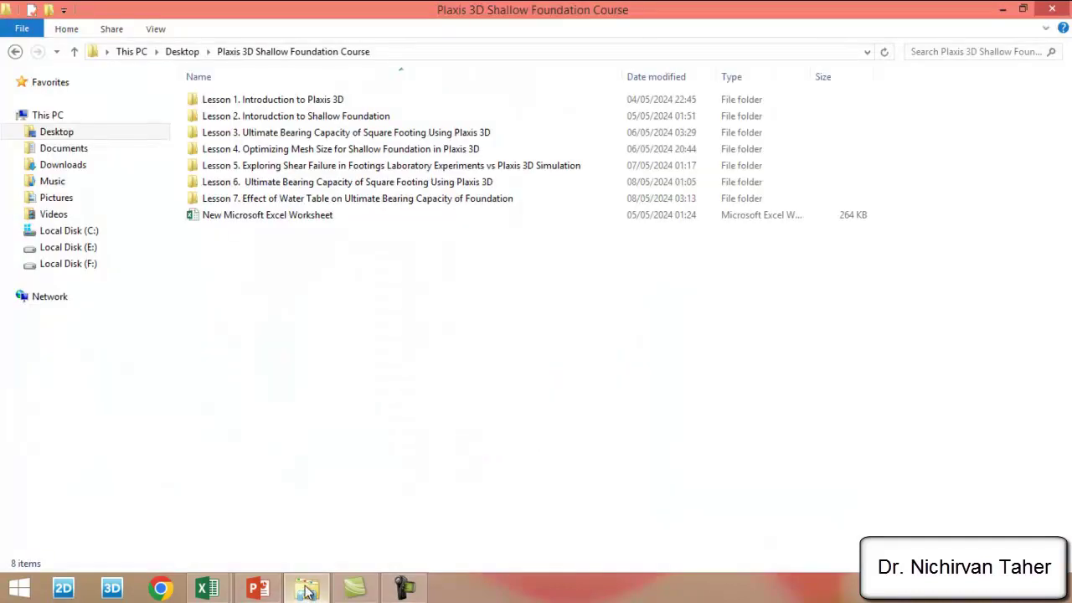
pyautogui.doubleClick(312, 185)
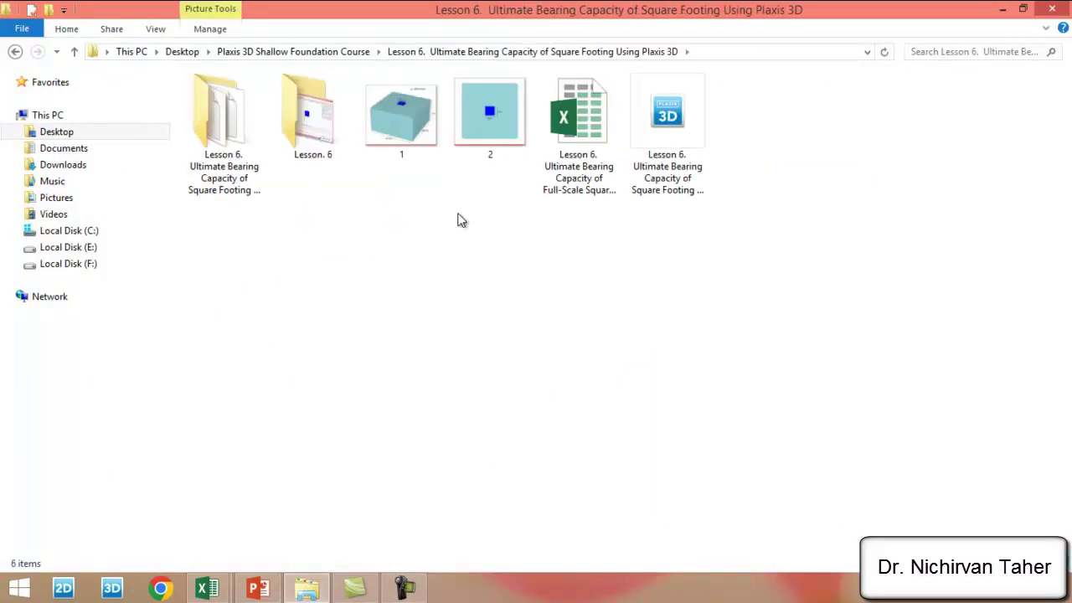
pyautogui.click(675, 120)
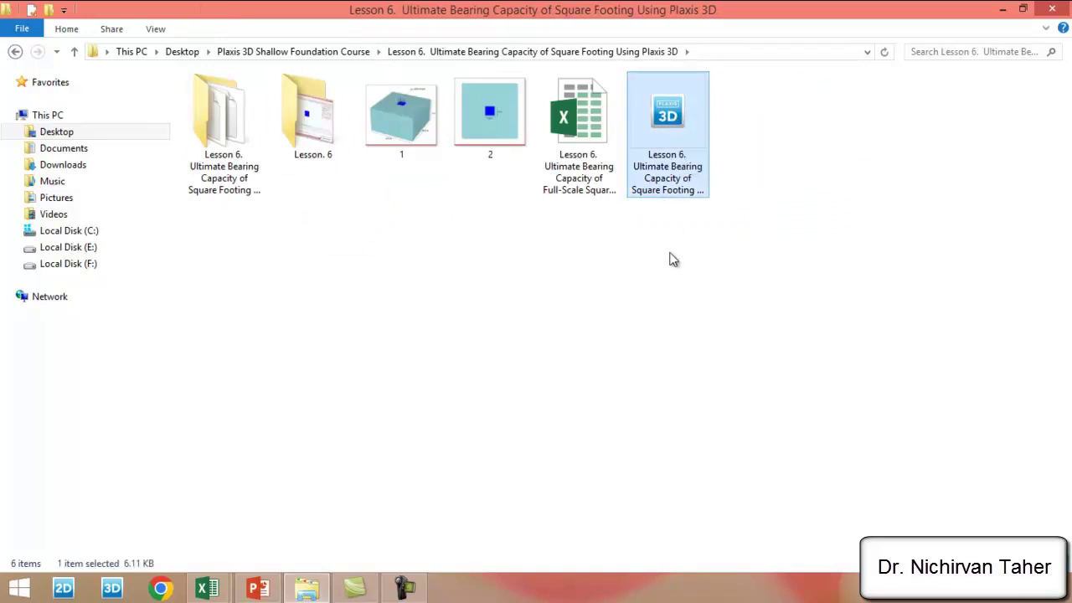
pyautogui.press('Return')
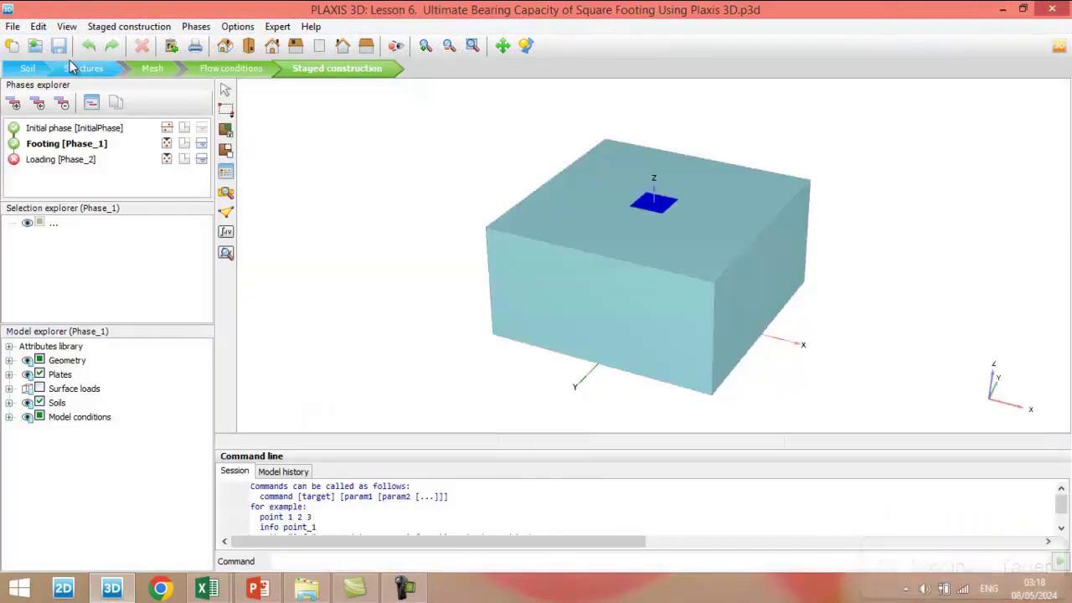
# Start saving the project as a copy and browse to the Plaxis 3D Shallow Foundation Course folder on the desktop
pyautogui.click(12, 26)
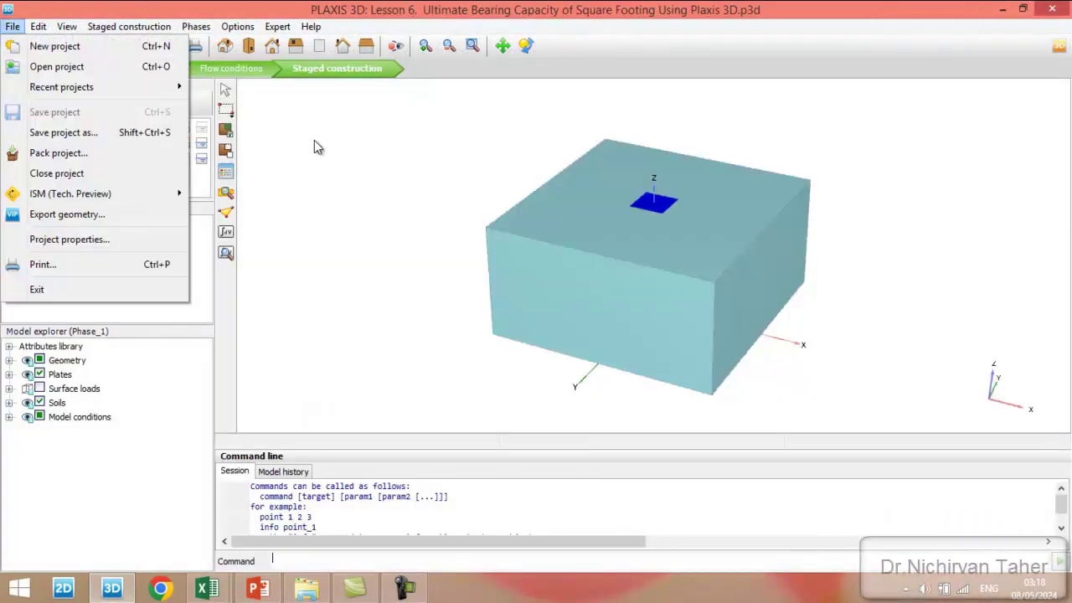
pyautogui.click(77, 141)
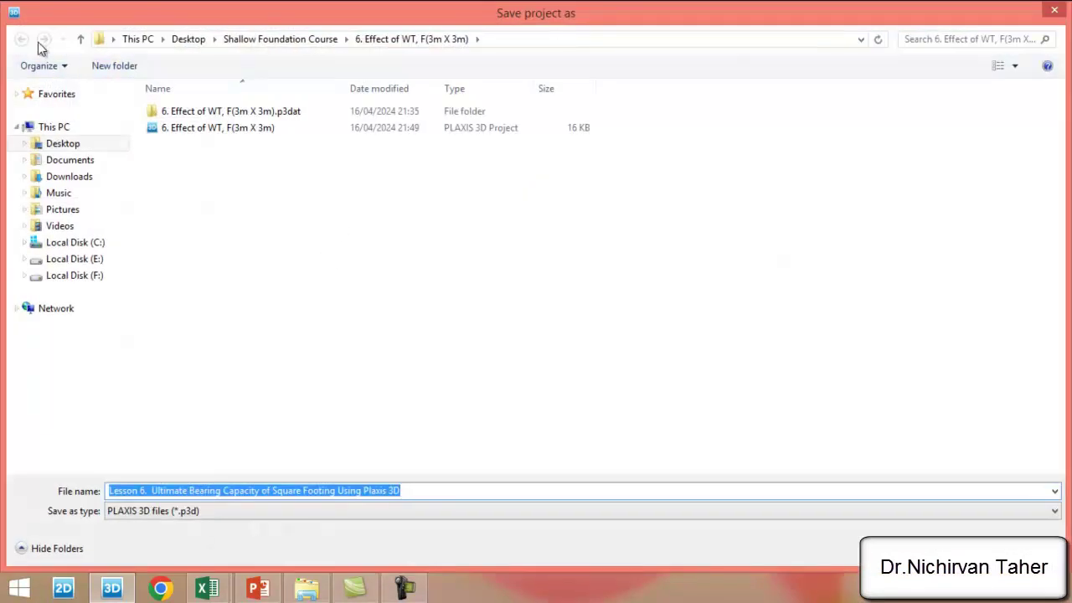
pyautogui.click(81, 40)
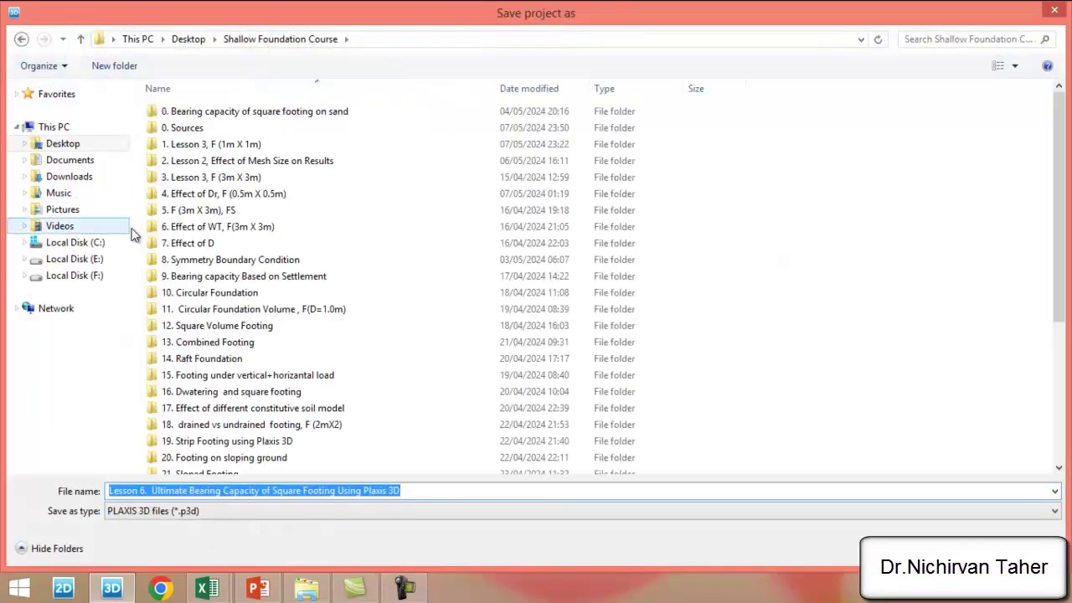
pyautogui.click(59, 143)
pyautogui.doubleClick(930, 134)
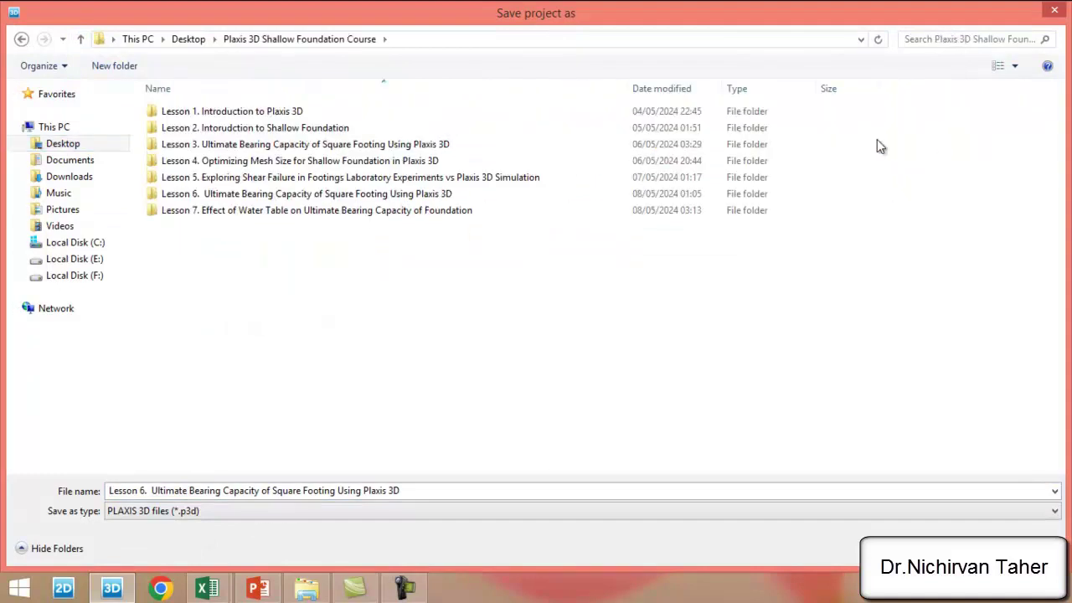
# Copy the name of the folder Lesson 7. Effect of Water Table on Ultimate Bearing Capacity of Foundation
pyautogui.rightClick(299, 213)
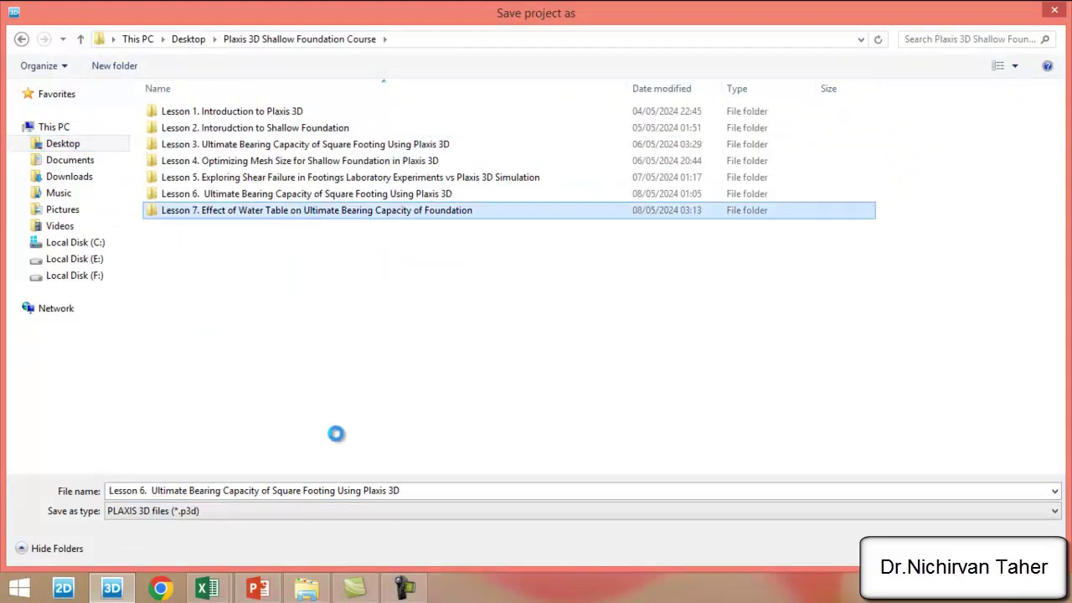
pyautogui.click(366, 538)
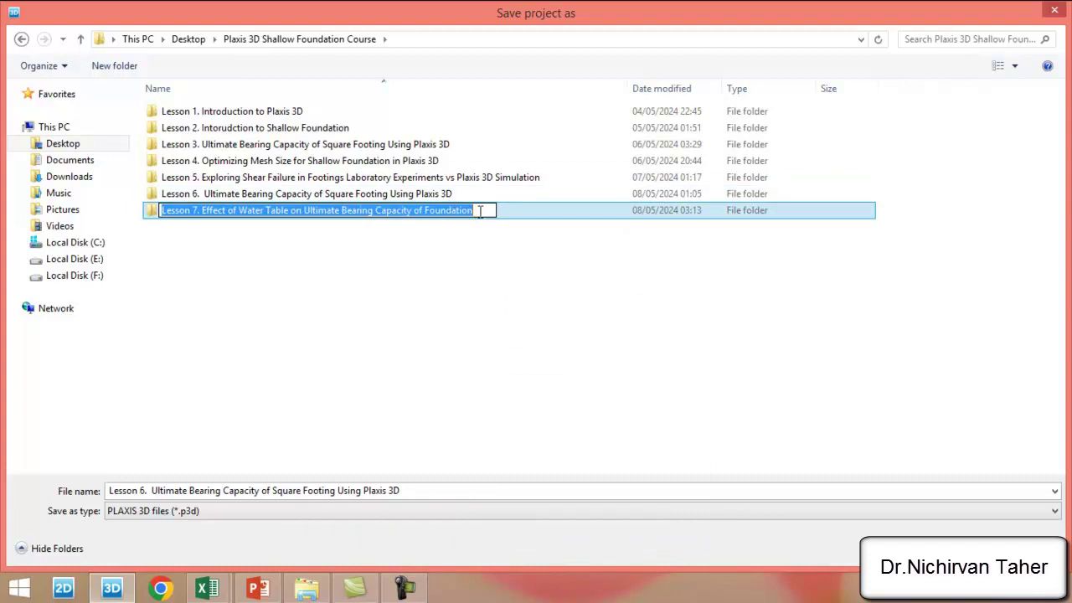
pyautogui.rightClick(192, 218)
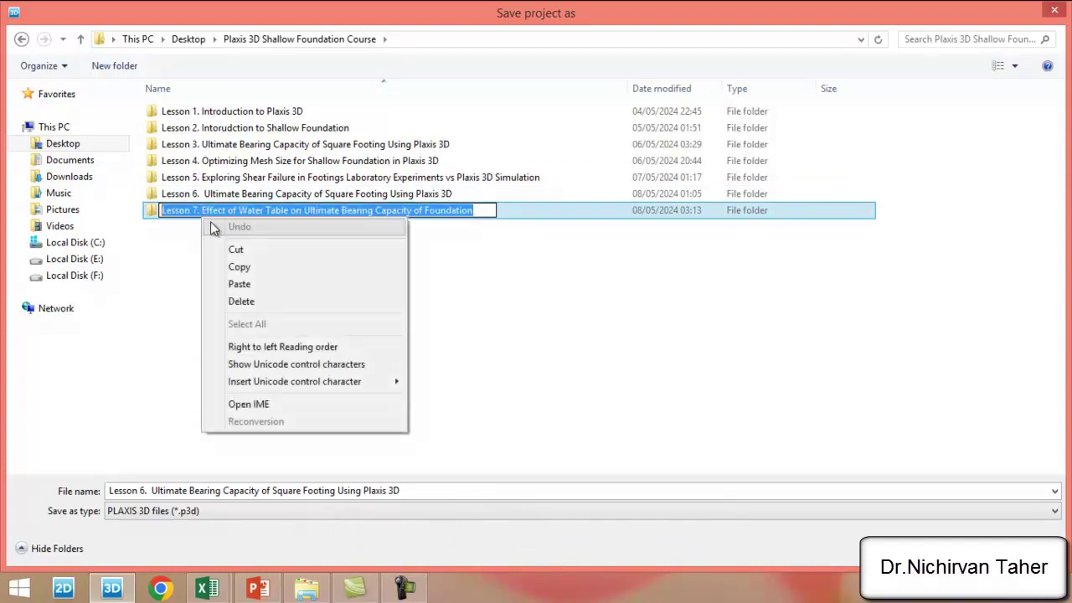
pyautogui.click(237, 265)
pyautogui.click(273, 265)
pyautogui.click(280, 215)
# Save the project in the Lesson 7 folder as Lesson 7. Effect of Water Table on Ultimate Bearing Capacity of Foundation
pyautogui.doubleClick(280, 212)
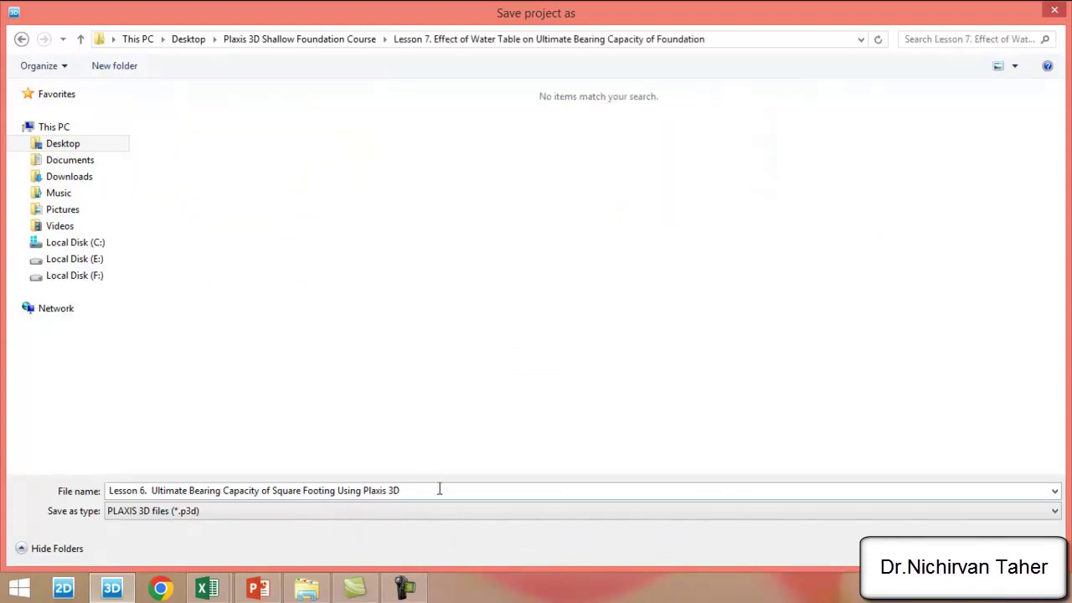
pyautogui.click(438, 490)
pyautogui.rightClick(434, 492)
pyautogui.click(471, 344)
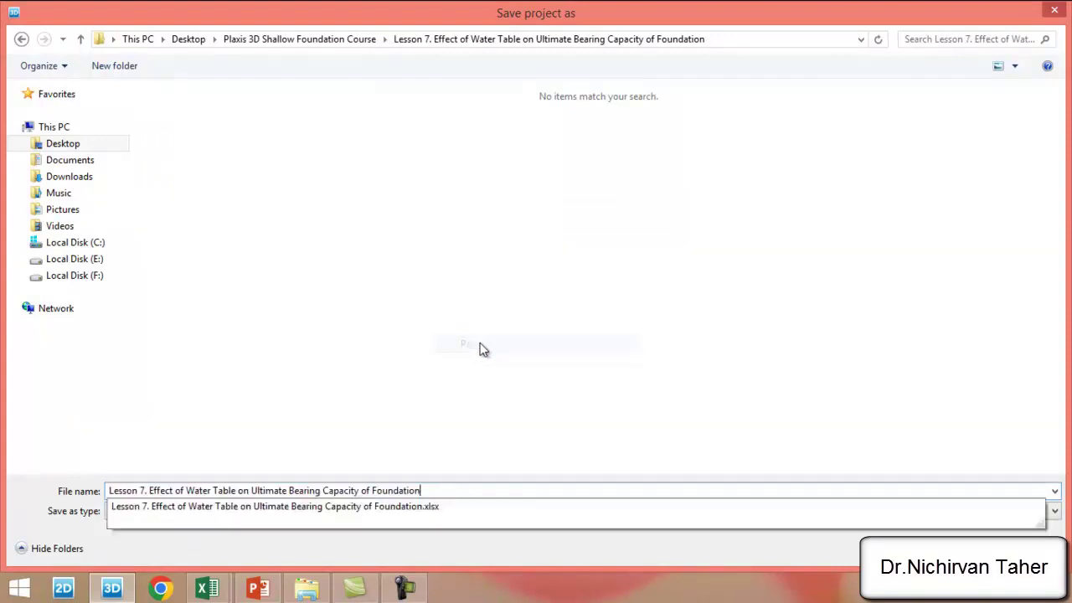
pyautogui.click(493, 335)
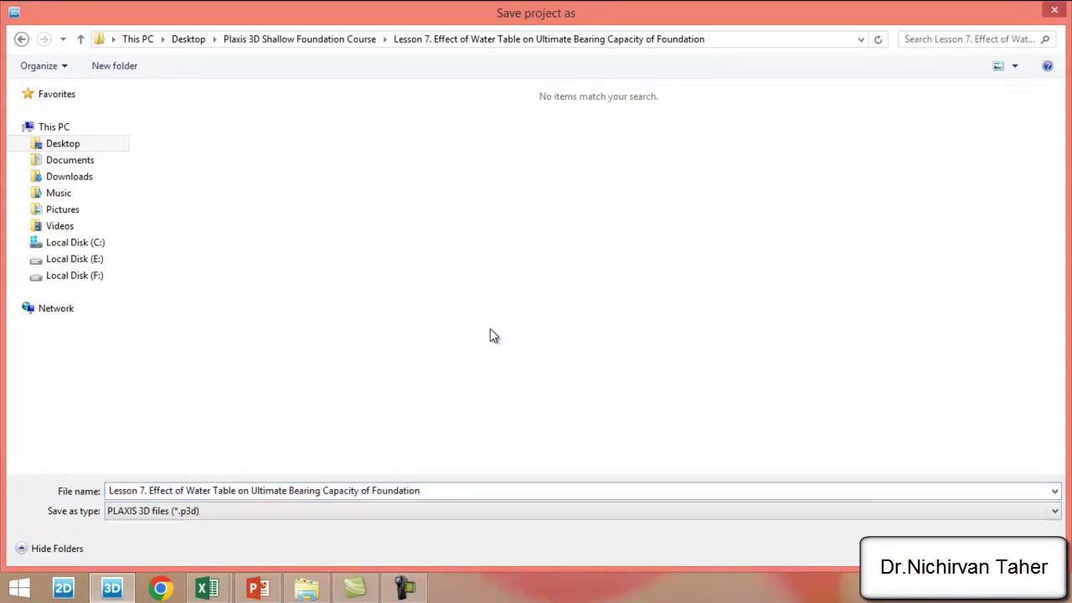
pyautogui.press('Return')
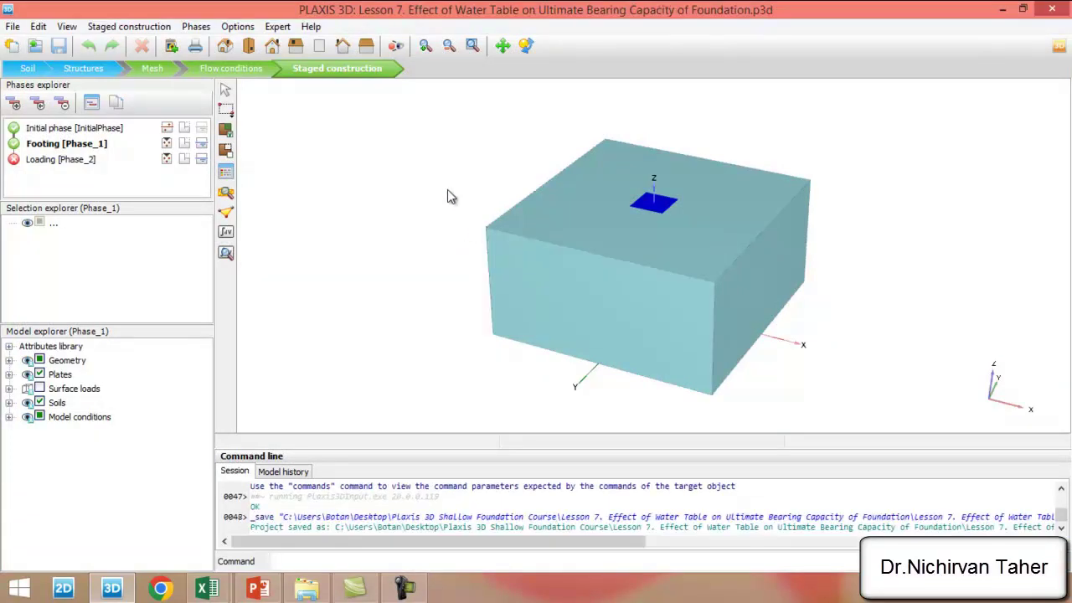
# Set the water head of Borehole_1 to 9.5 m in the soil layer definition
pyautogui.click(28, 69)
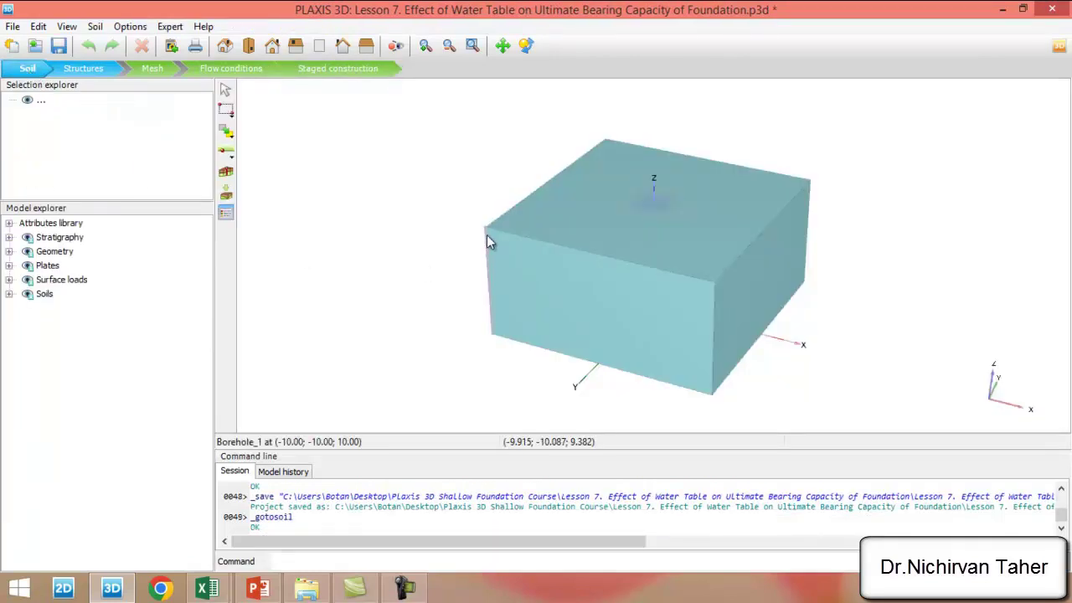
pyautogui.doubleClick(486, 237)
pyautogui.click(295, 167)
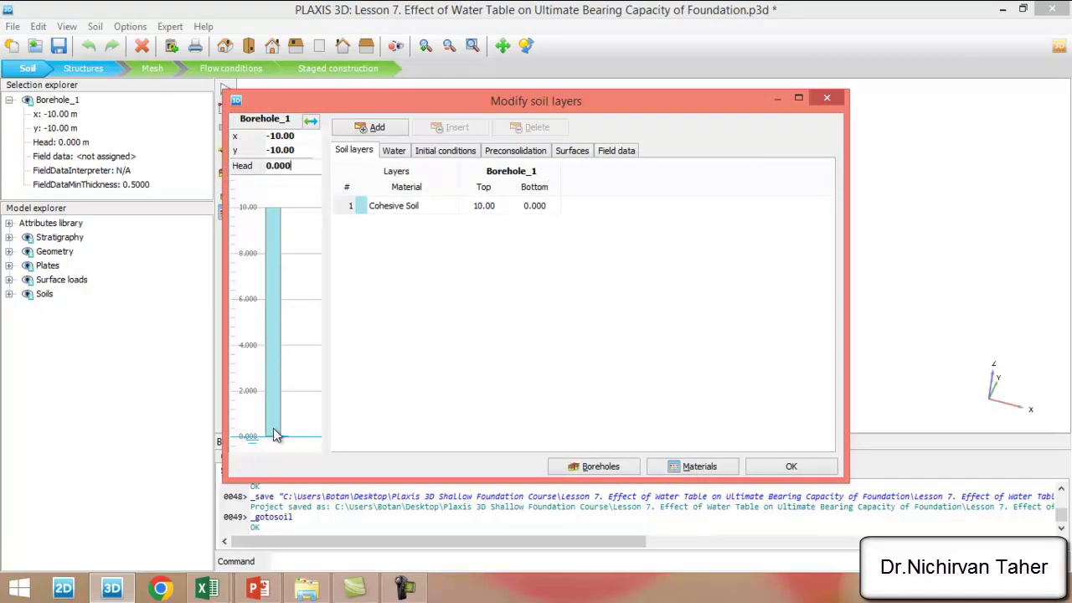
pyautogui.doubleClick(299, 167)
pyautogui.write('9')
pyautogui.click(304, 150)
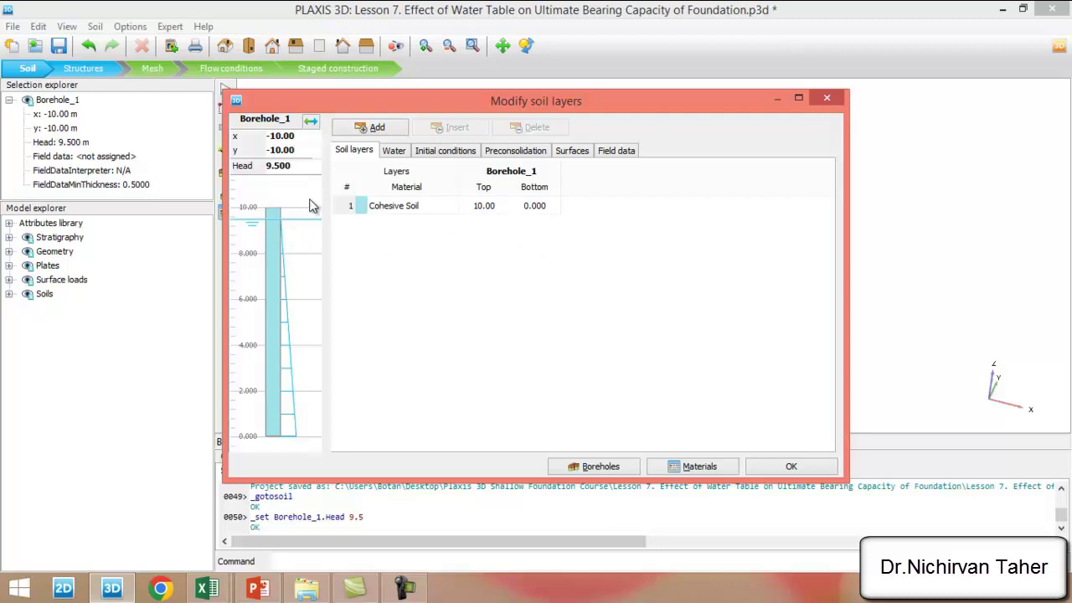
pyautogui.click(787, 468)
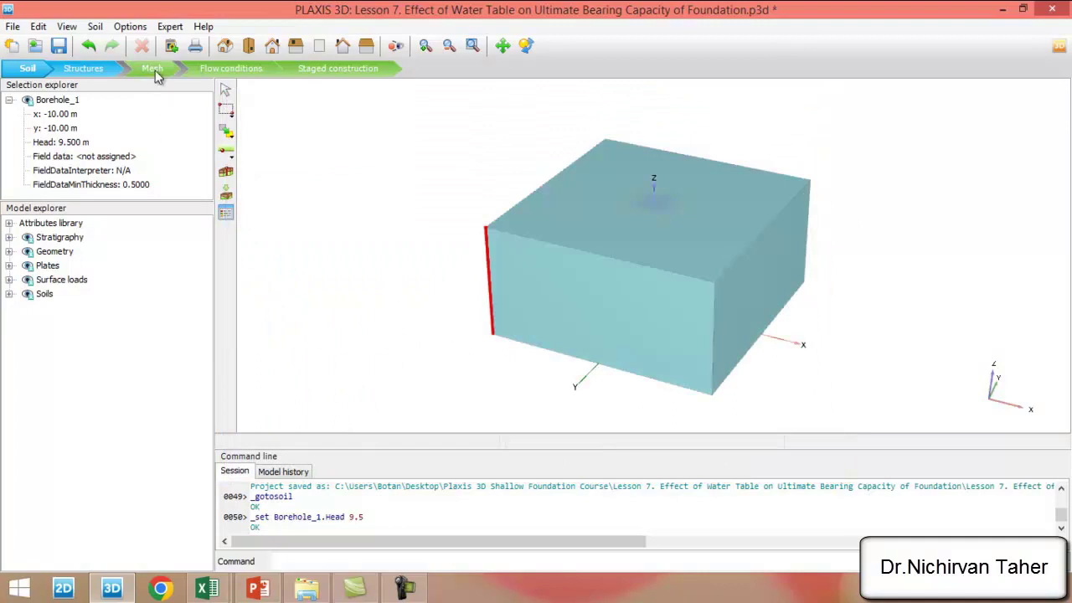
# Regenerate the mesh and review the Initial, Footing and Loading phases in staged construction
pyautogui.click(152, 71)
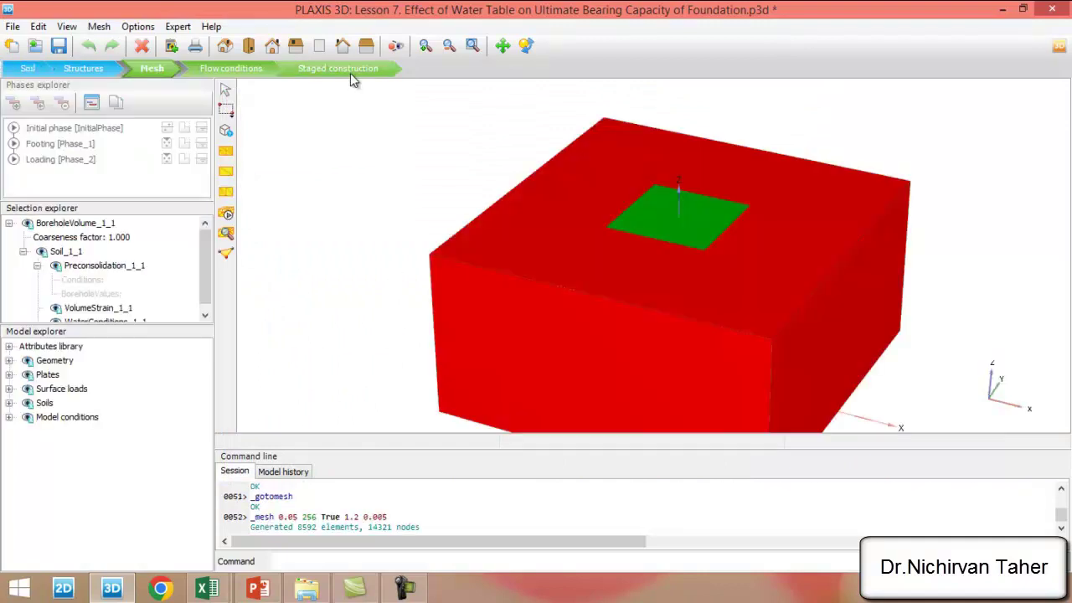
pyautogui.click(350, 71)
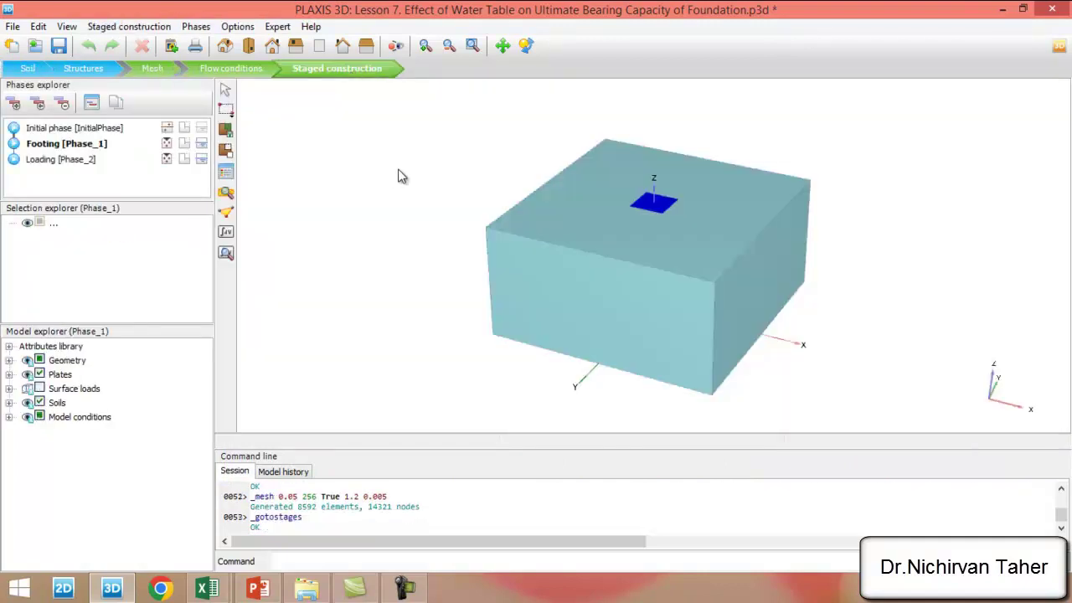
pyautogui.click(69, 128)
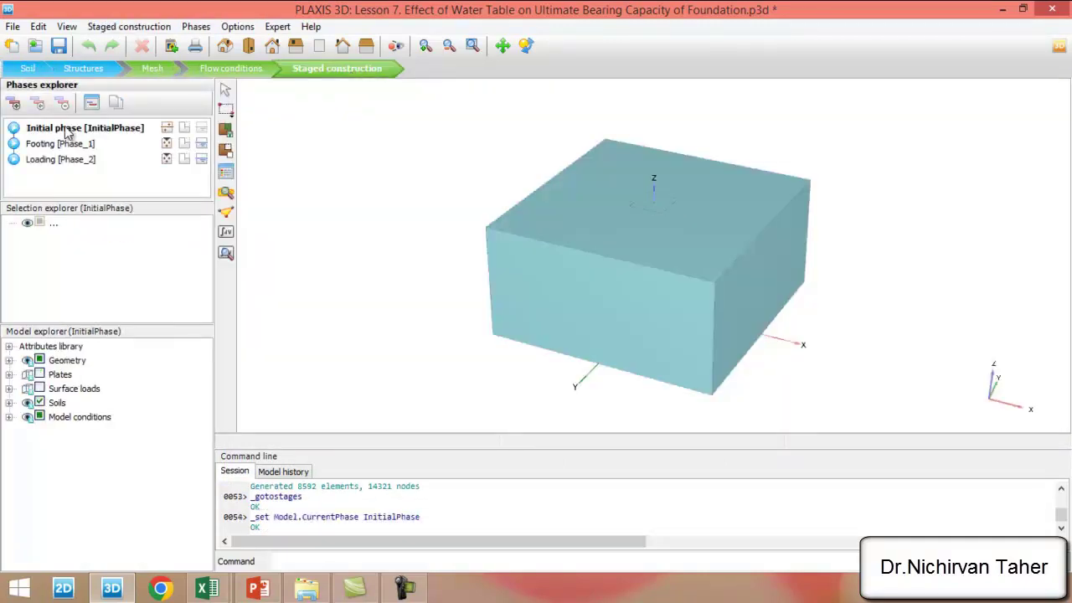
pyautogui.click(81, 147)
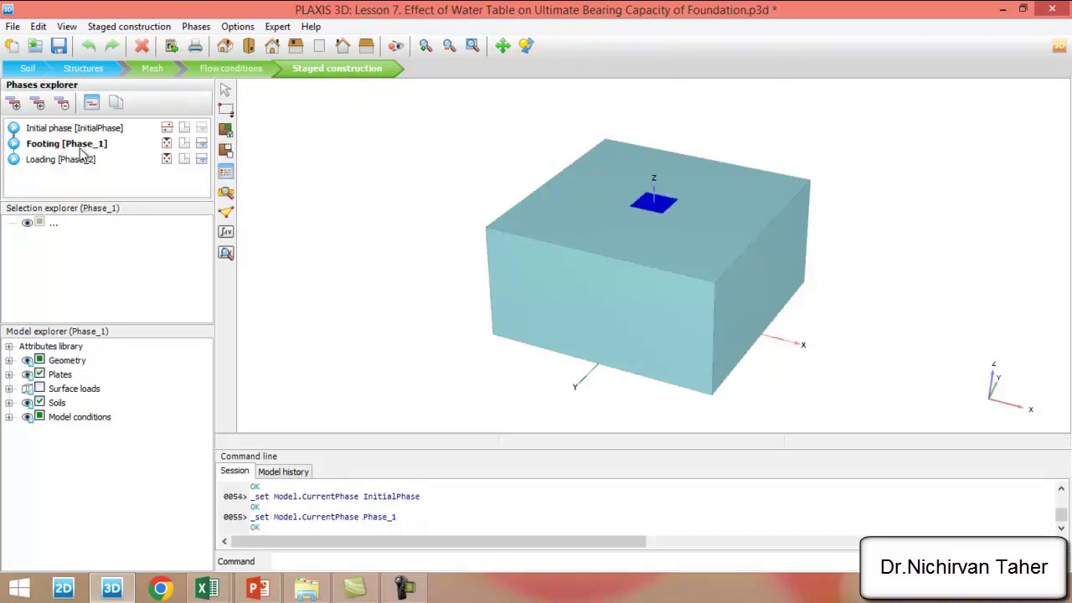
pyautogui.click(80, 161)
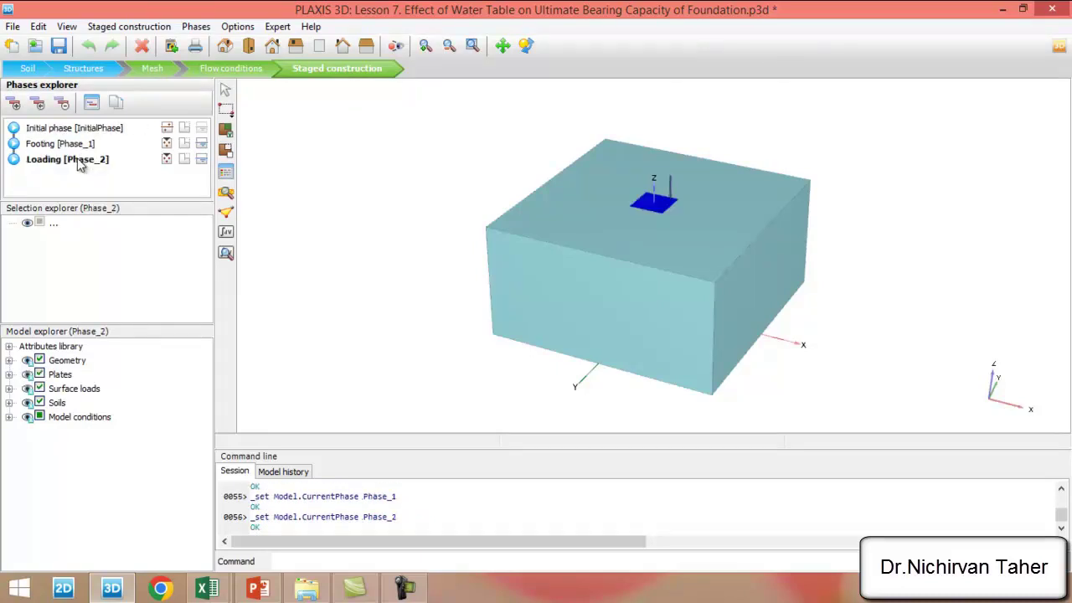
# Select the plate node closest to X 0, Y 0, Z 10 m as a curve point and update the model with it
pyautogui.click(227, 215)
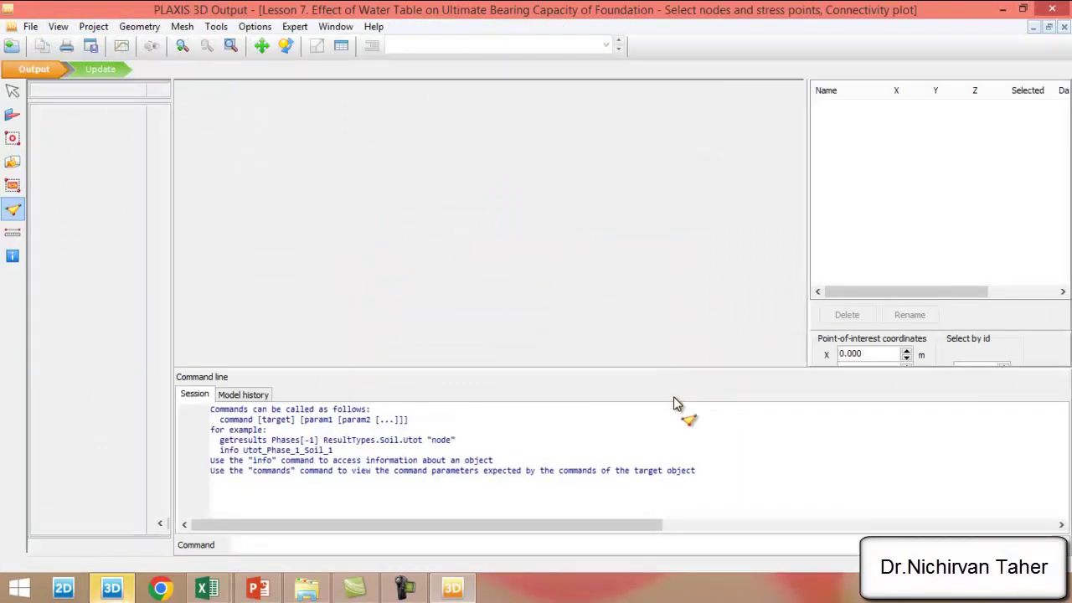
pyautogui.moveTo(694, 377); pyautogui.dragTo(692, 533)
pyautogui.click(846, 385)
pyautogui.write('10')
pyautogui.click(890, 370)
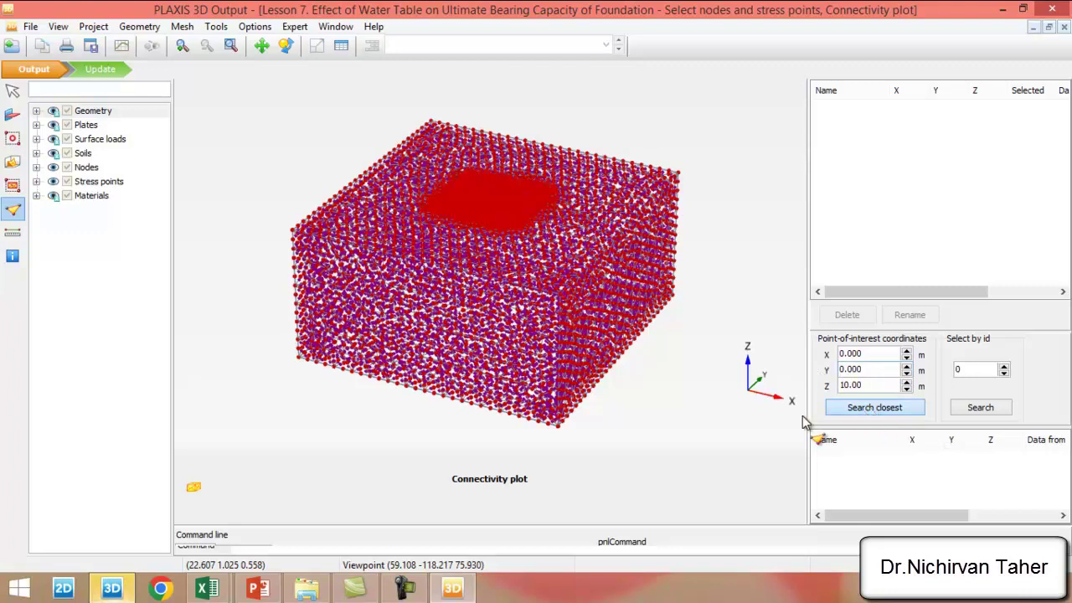
pyautogui.click(865, 405)
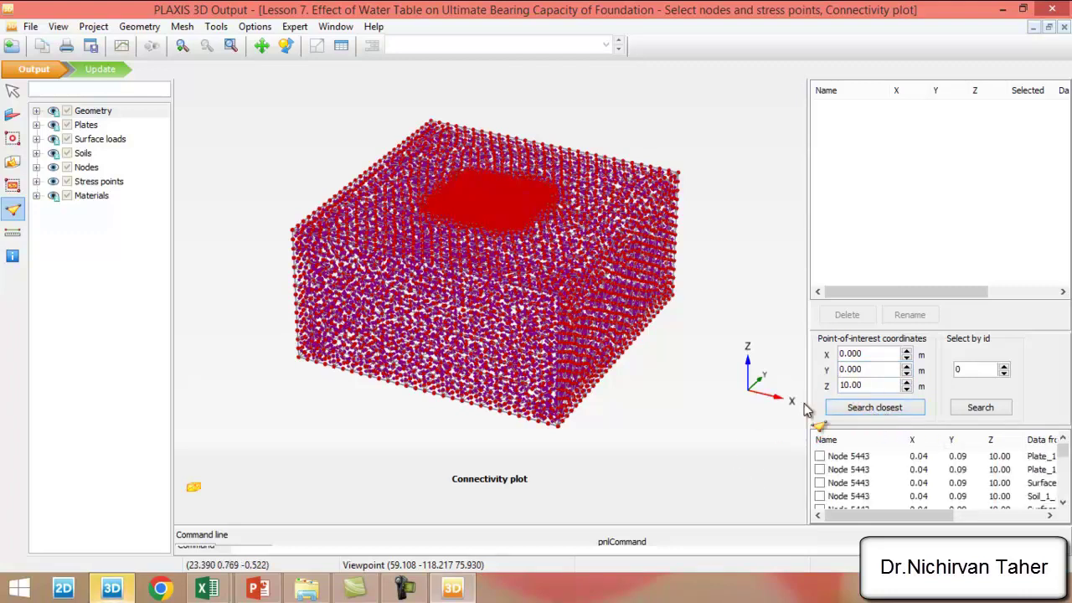
pyautogui.click(820, 457)
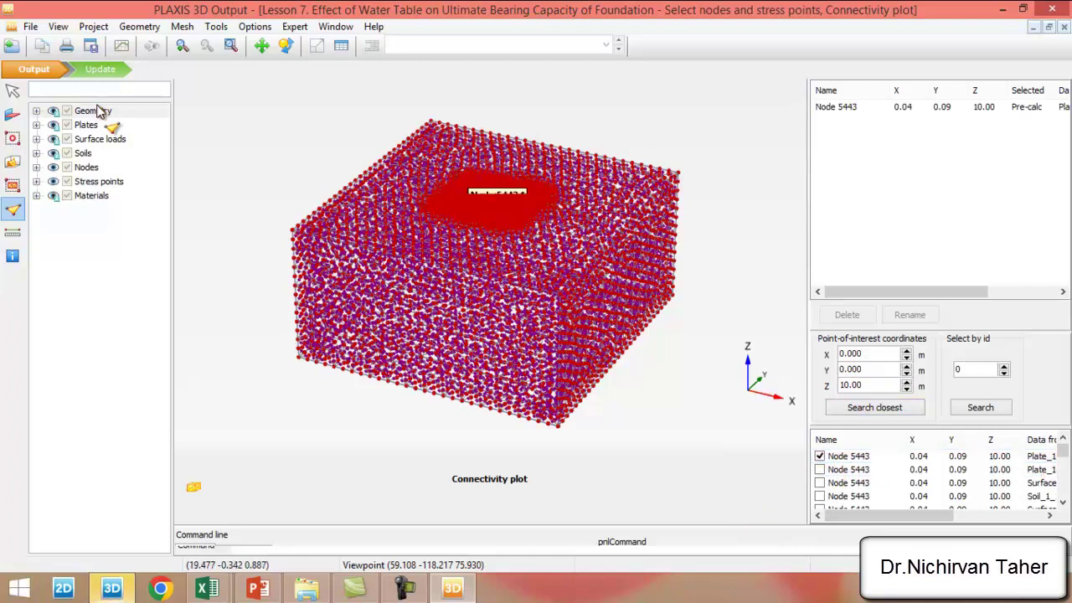
pyautogui.click(107, 76)
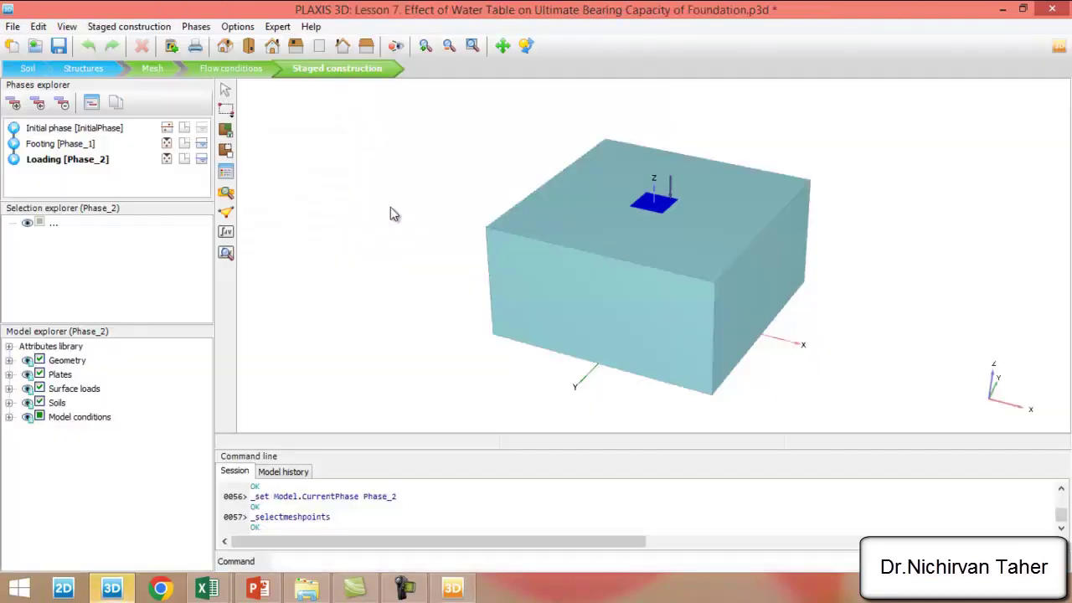
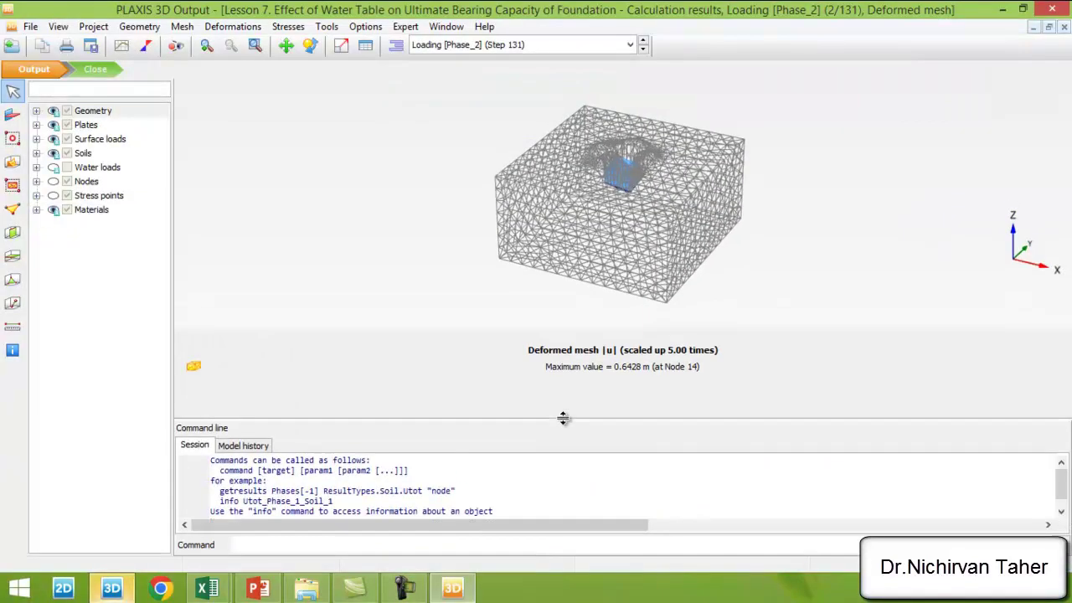
# Show the Loading phase's deformed mesh in an enlarged plot area
pyautogui.moveTo(565, 403); pyautogui.dragTo(558, 543)
pyautogui.click(182, 26)
pyautogui.click(222, 246)
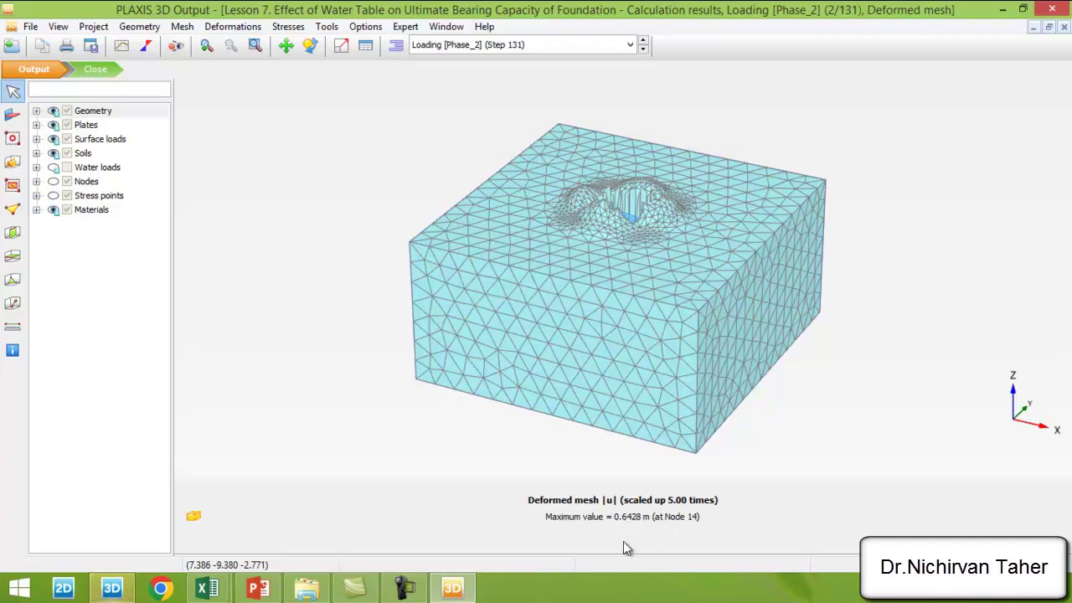
# Start a new curve and assign the project multiplier ΣMstage to its X-axis
pyautogui.click(121, 47)
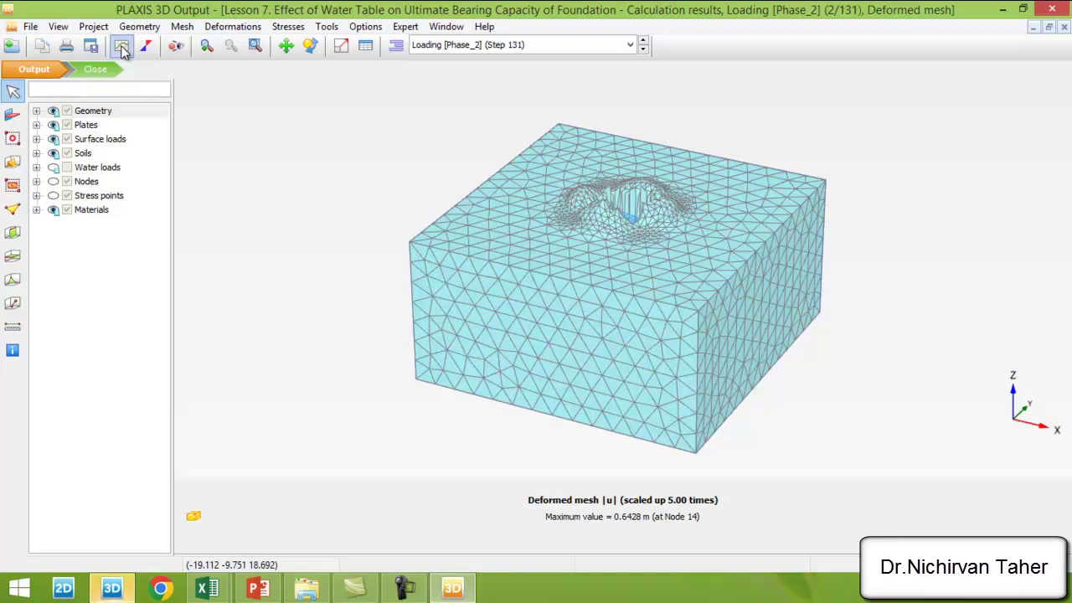
pyautogui.click(123, 49)
pyautogui.click(170, 369)
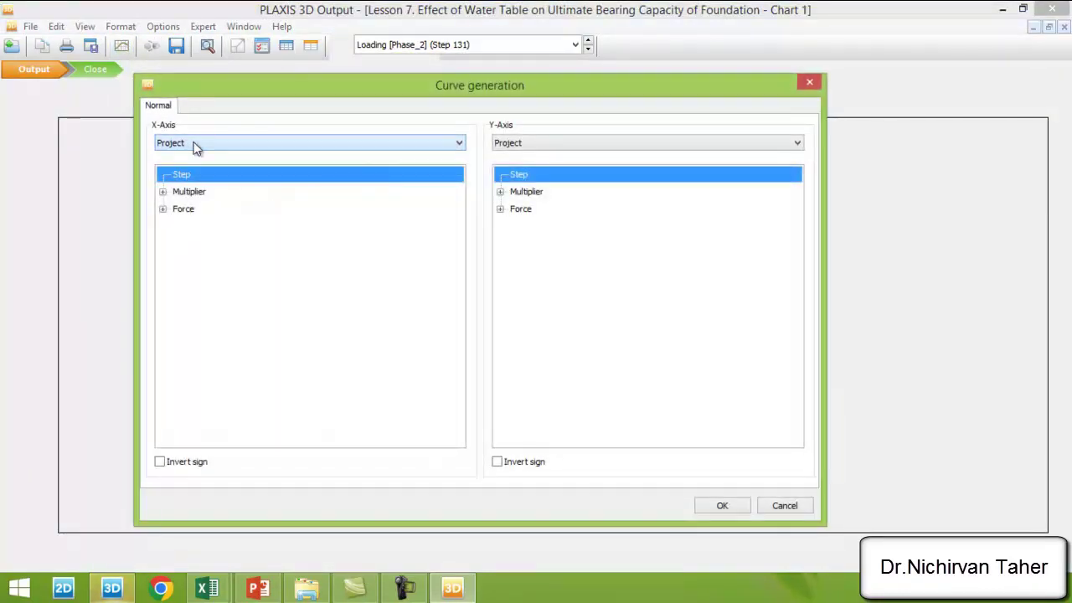
pyautogui.click(163, 192)
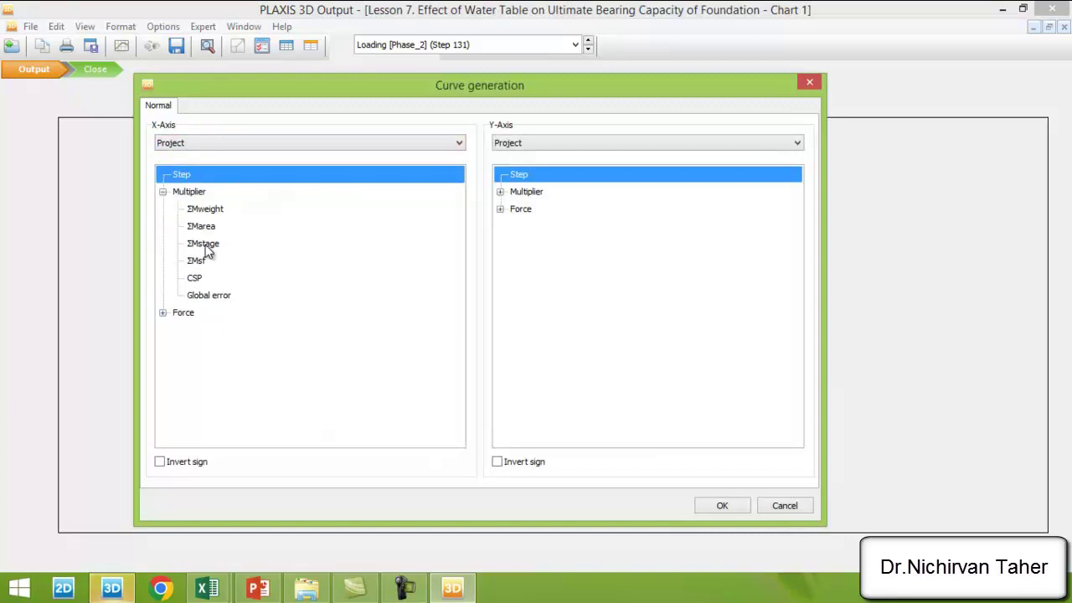
pyautogui.click(205, 244)
# Assign the total displacement uz of node 5443 in Soil_1_1 to the curve's Y-axis
pyautogui.click(588, 142)
pyautogui.click(544, 165)
pyautogui.click(500, 174)
pyautogui.click(513, 209)
pyautogui.click(543, 279)
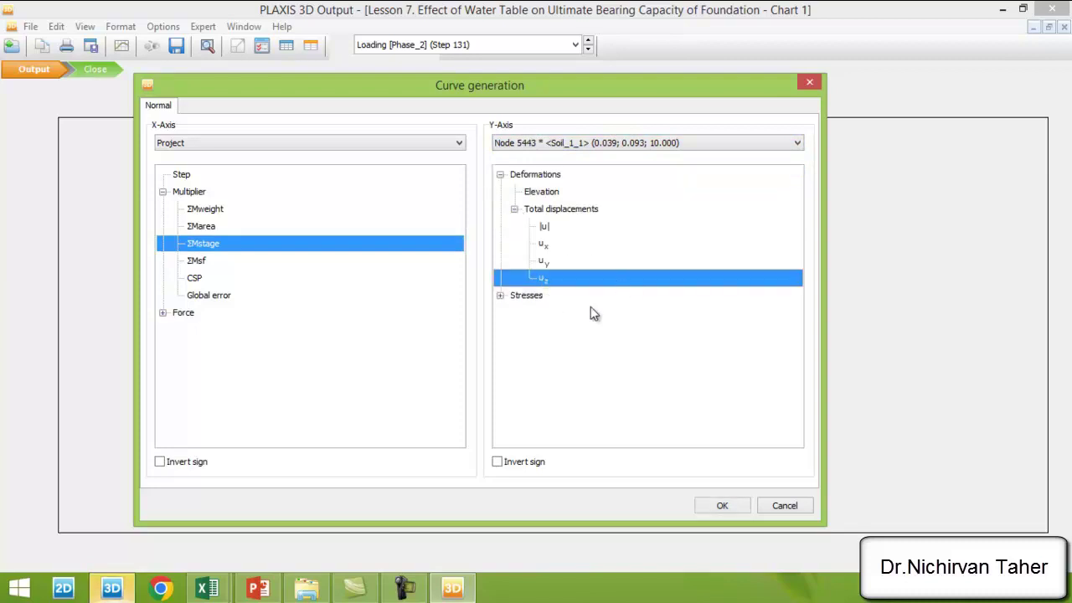
# Generate the chart and exclude the phases preceding Loading from the node 5443 curve
pyautogui.click(724, 505)
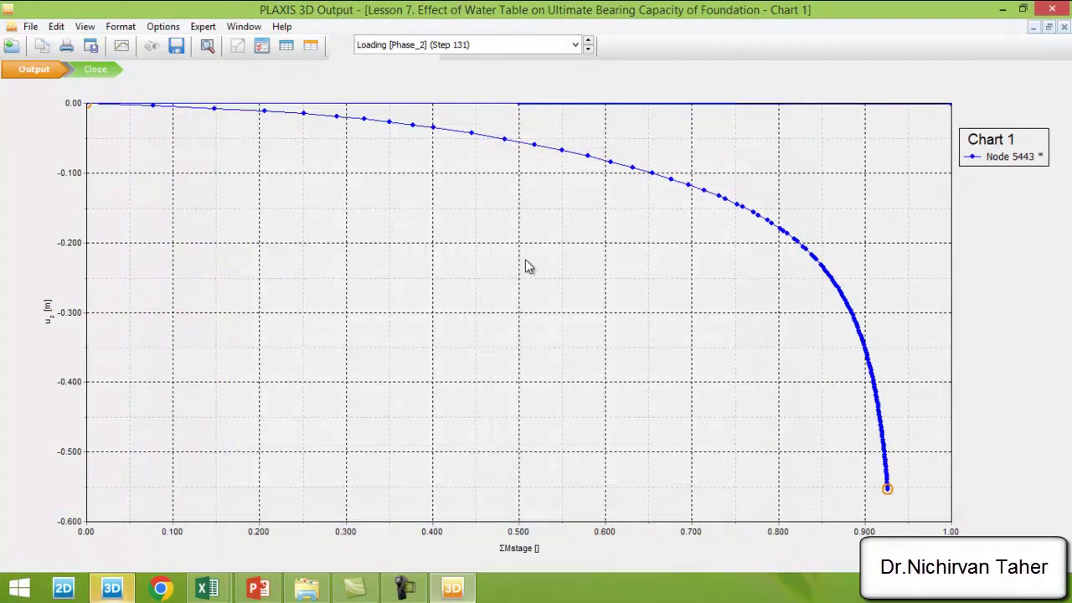
pyautogui.rightClick(525, 259)
pyautogui.click(586, 340)
pyautogui.click(279, 109)
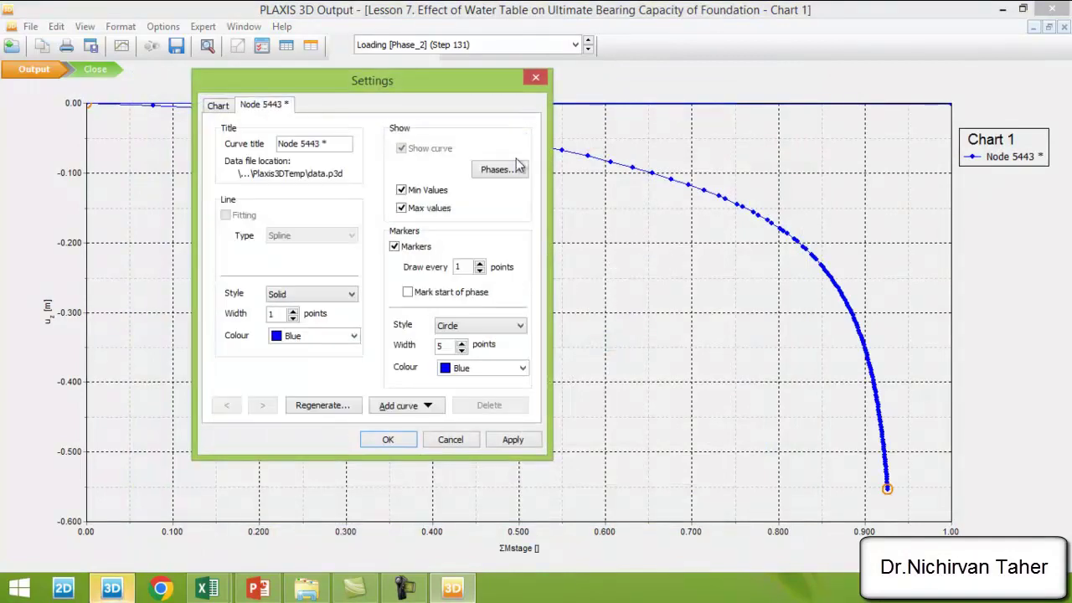
pyautogui.click(520, 170)
pyautogui.click(353, 223)
pyautogui.click(354, 214)
pyautogui.click(486, 382)
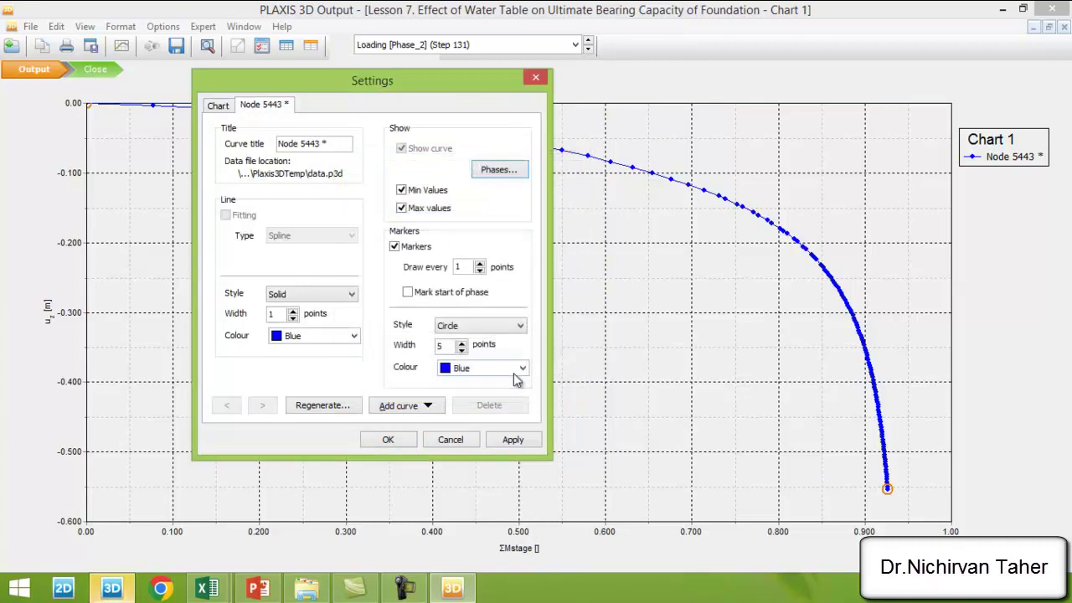
pyautogui.click(391, 441)
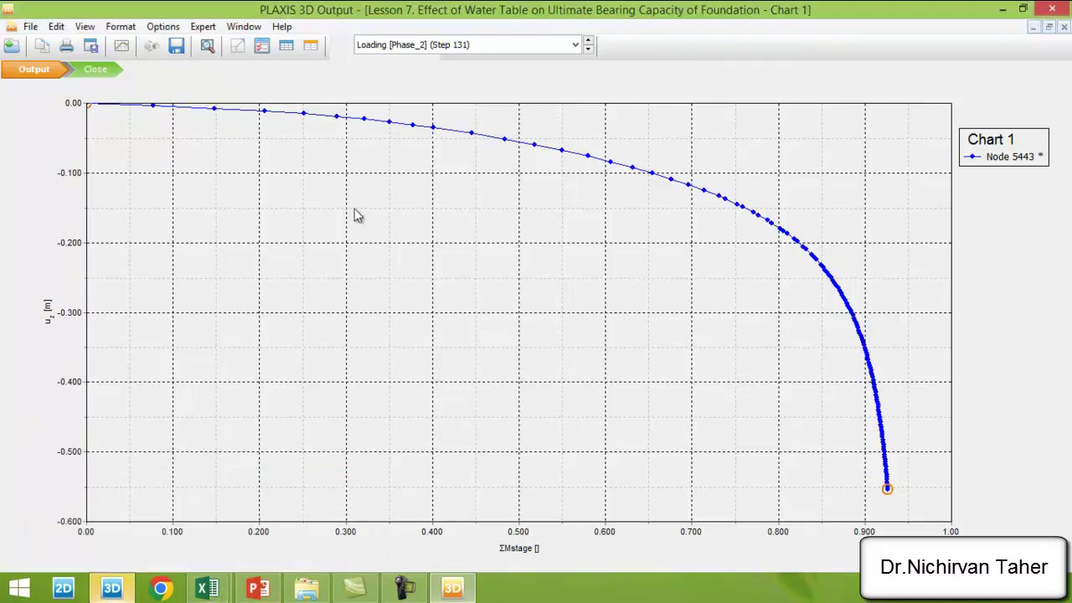
# Copy all ΣMstage and uz values from the chart's point table and switch to the Lesson 7 Excel workbook
pyautogui.click(285, 45)
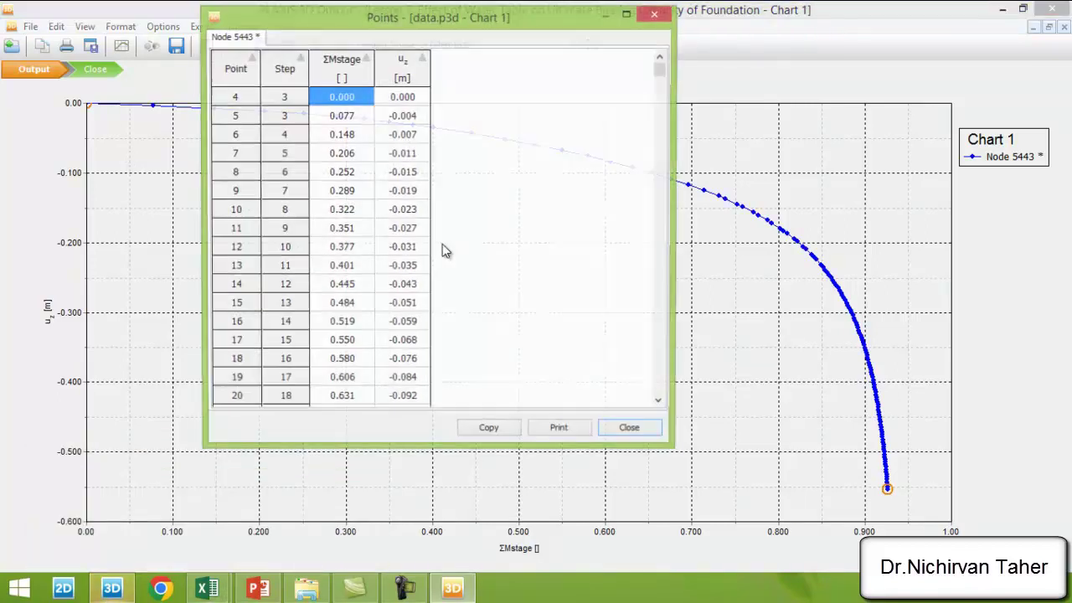
pyautogui.hotkey('ctrl', 'a')
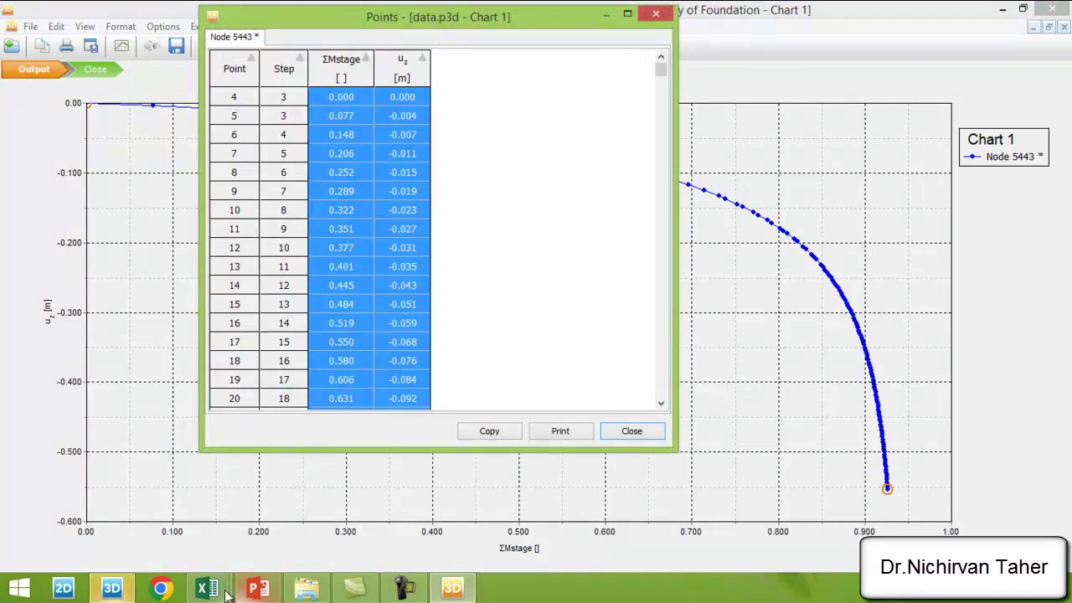
pyautogui.moveTo(209, 589)
pyautogui.click(322, 526)
# Move the load-settlement chart over to about column S to free the columns beside the existing Settlement data
pyautogui.moveTo(595, 201); pyautogui.dragTo(644, 201)
pyautogui.moveTo(738, 545); pyautogui.dragTo(772, 551)
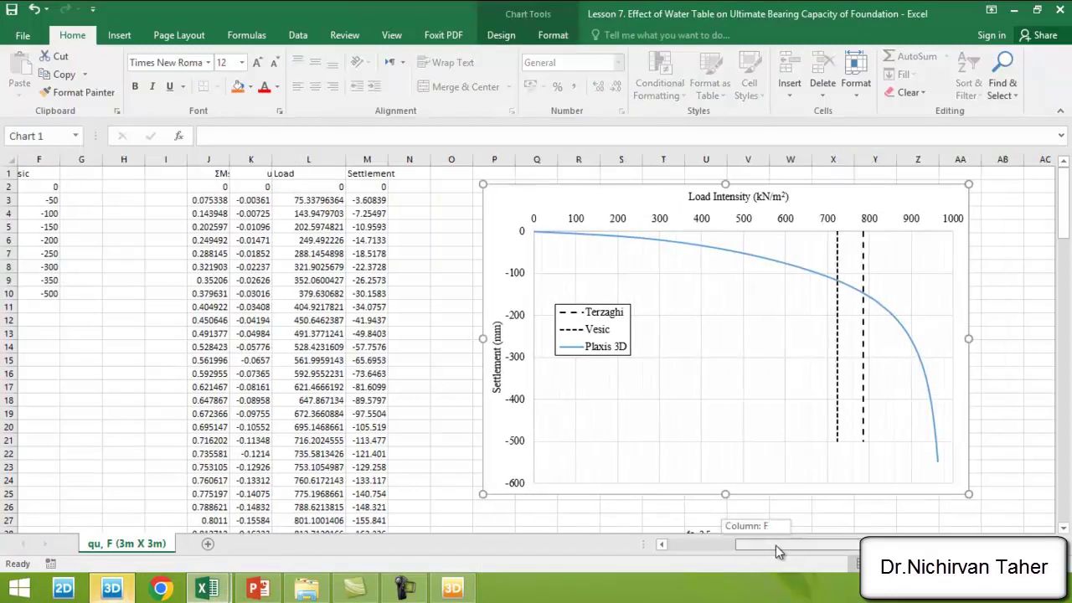
pyautogui.moveTo(569, 191); pyautogui.dragTo(687, 193)
pyautogui.moveTo(807, 549); pyautogui.dragTo(825, 549)
pyautogui.scroll(-2, 478, 299)
pyautogui.scroll(2, 422, 203)
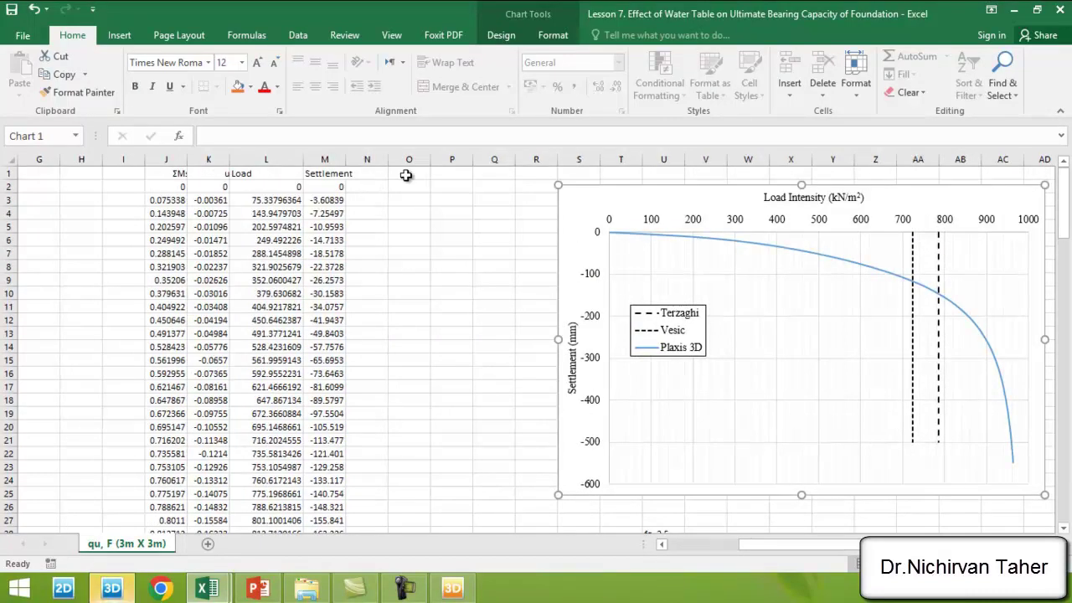
# Paste the copied PLAXIS table at cell O1 and apply the General number format to it
pyautogui.click(406, 174)
pyautogui.rightClick(407, 174)
pyautogui.click(444, 240)
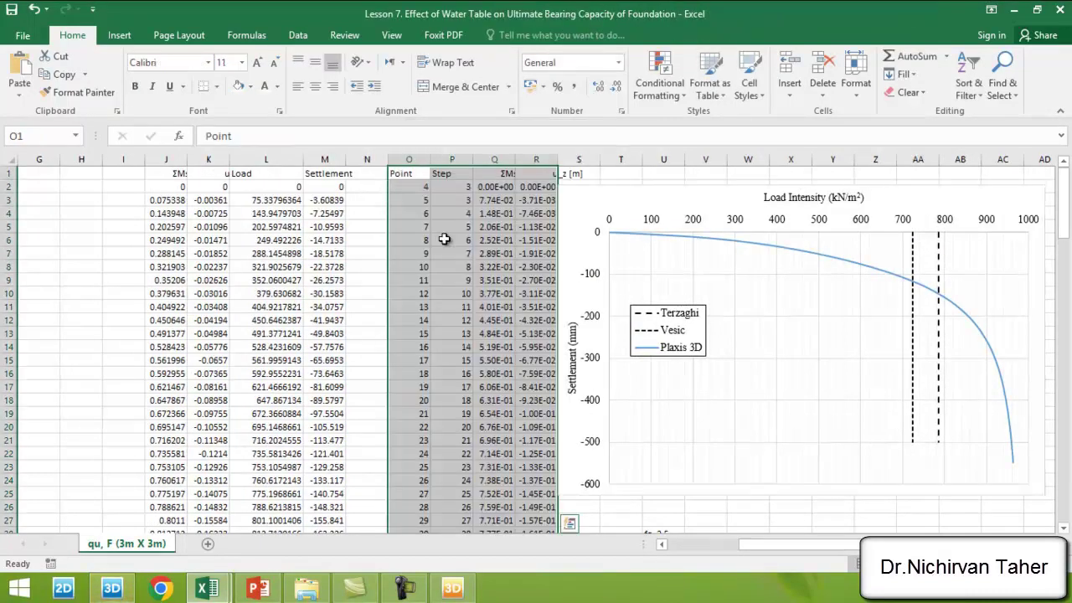
pyautogui.click(618, 62)
pyautogui.click(578, 78)
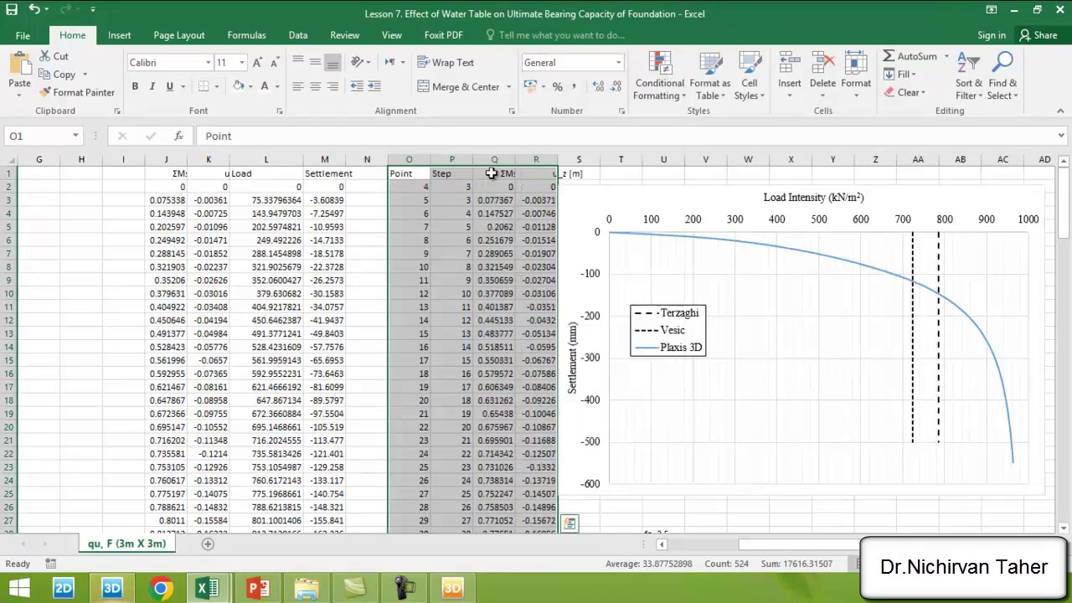
# Move the chart further away from the pasted table so that it starts at about column W
pyautogui.moveTo(452, 159); pyautogui.dragTo(411, 159)
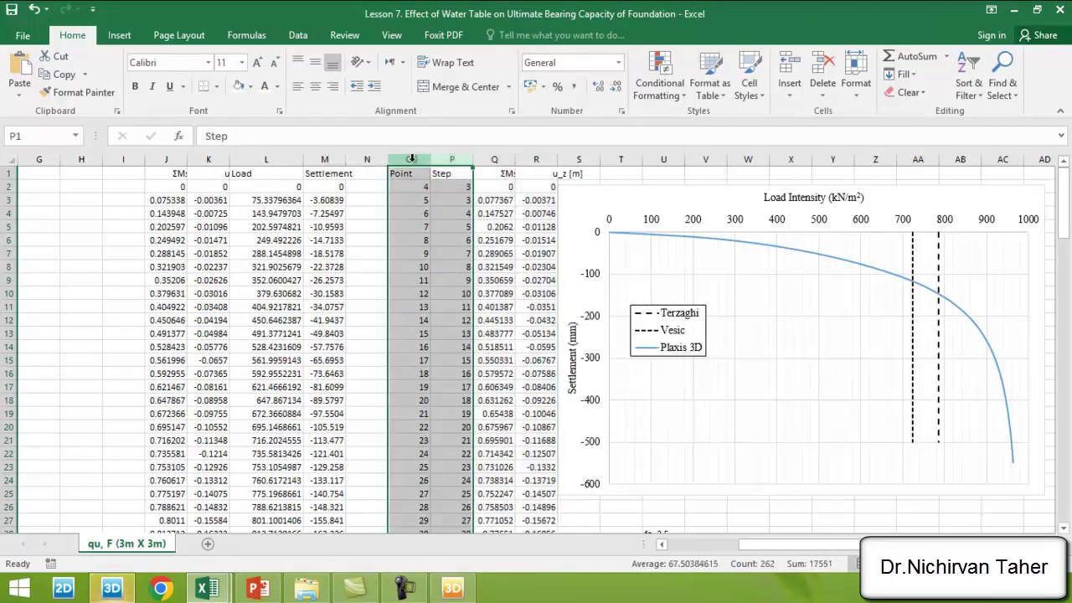
pyautogui.click(667, 209)
pyautogui.moveTo(667, 209); pyautogui.dragTo(831, 208)
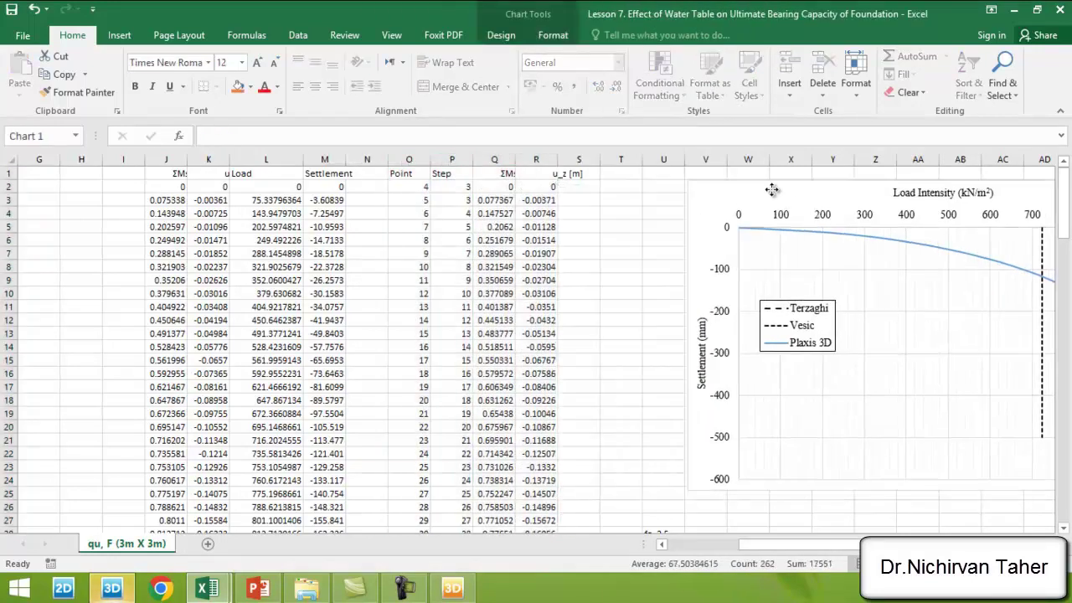
# Clear the qu, qa, s and fs notes in cells S28:U32
pyautogui.scroll(-5, 586, 270)
pyautogui.scroll(3, 581, 270)
pyautogui.scroll(-2, 586, 276)
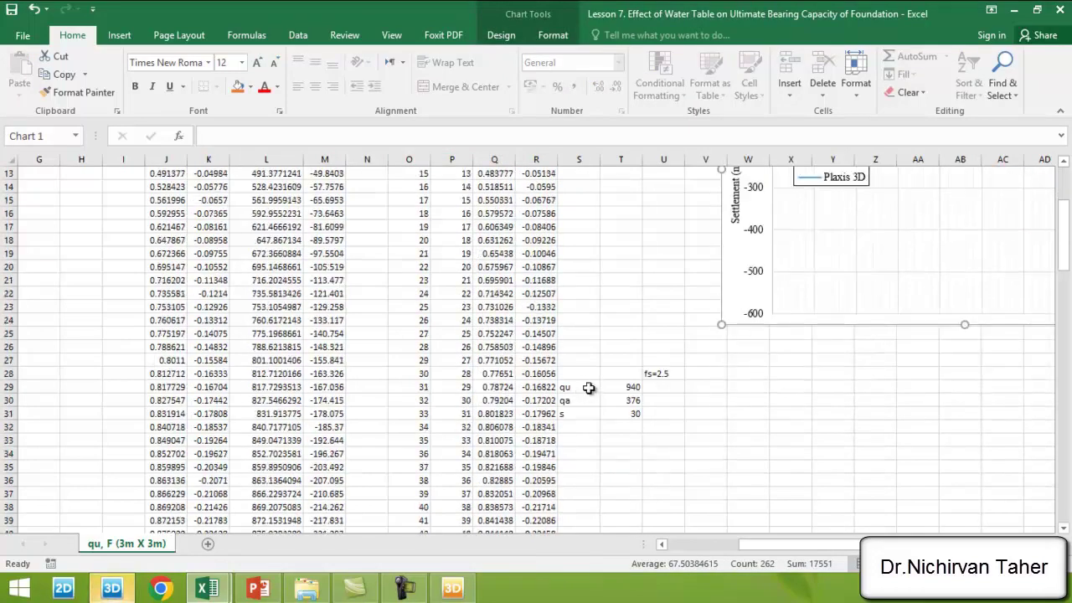
pyautogui.moveTo(570, 373); pyautogui.dragTo(676, 424)
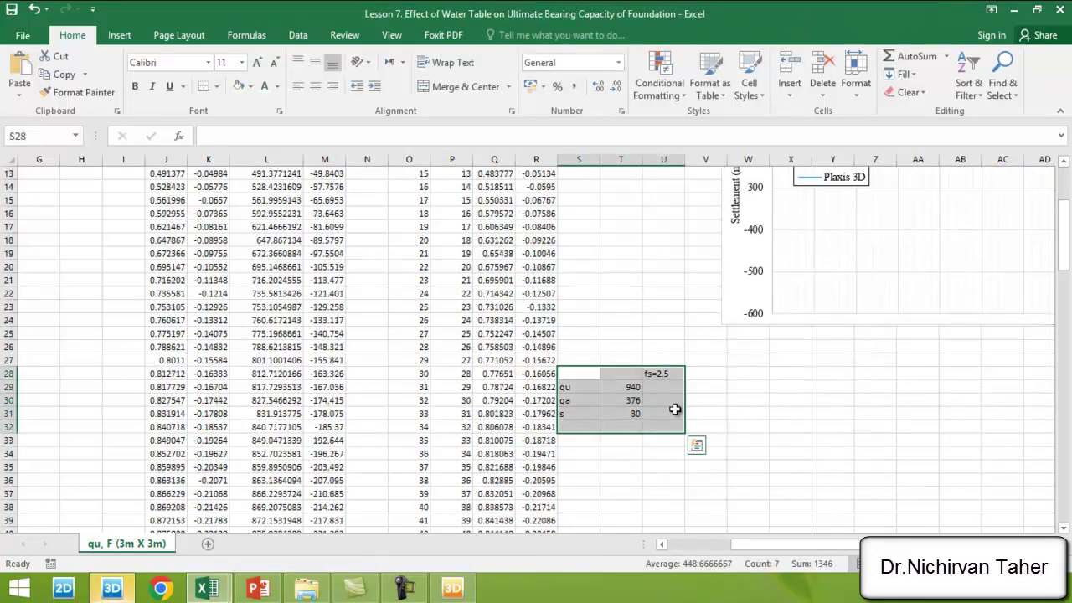
pyautogui.press('Delete')
pyautogui.scroll(4, 742, 404)
# Delete the Point and Step columns O and P from the sheet
pyautogui.moveTo(452, 159); pyautogui.dragTo(411, 159)
pyautogui.rightClick(418, 161)
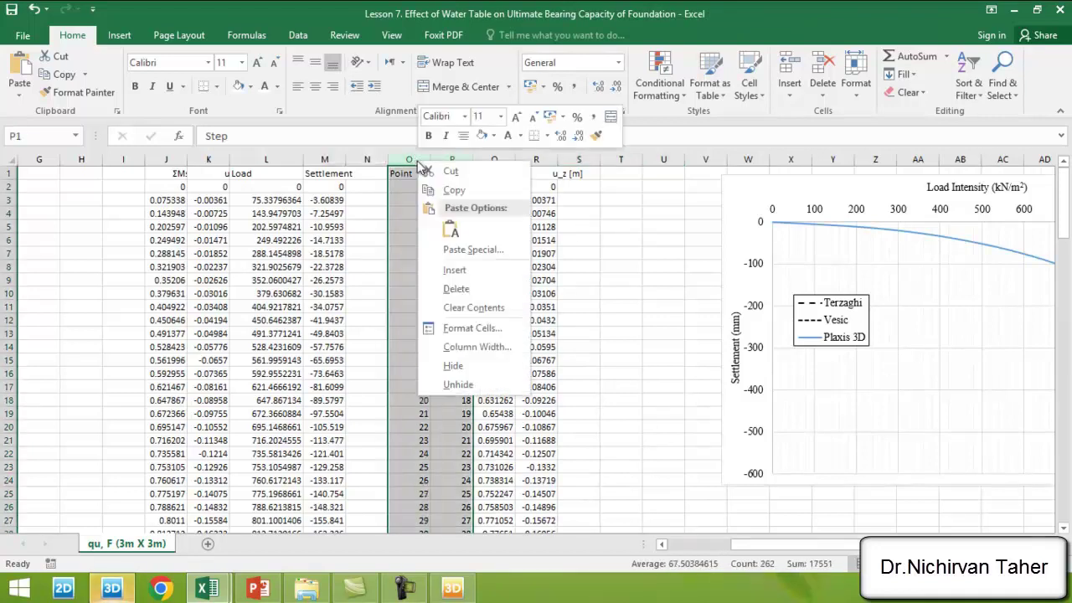
pyautogui.click(455, 289)
# Copy the Load and Settlement headers with their first-row formulas from L1:M2 to cell Q1
pyautogui.click(500, 174)
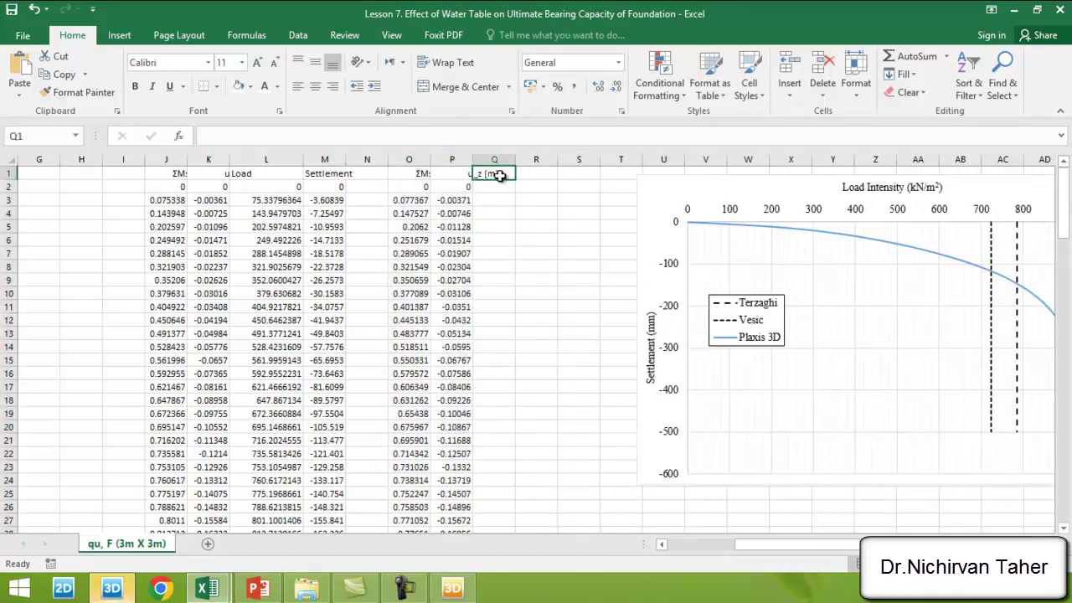
pyautogui.moveTo(274, 176); pyautogui.dragTo(321, 191)
pyautogui.rightClick(274, 177)
pyautogui.click(293, 205)
pyautogui.click(507, 174)
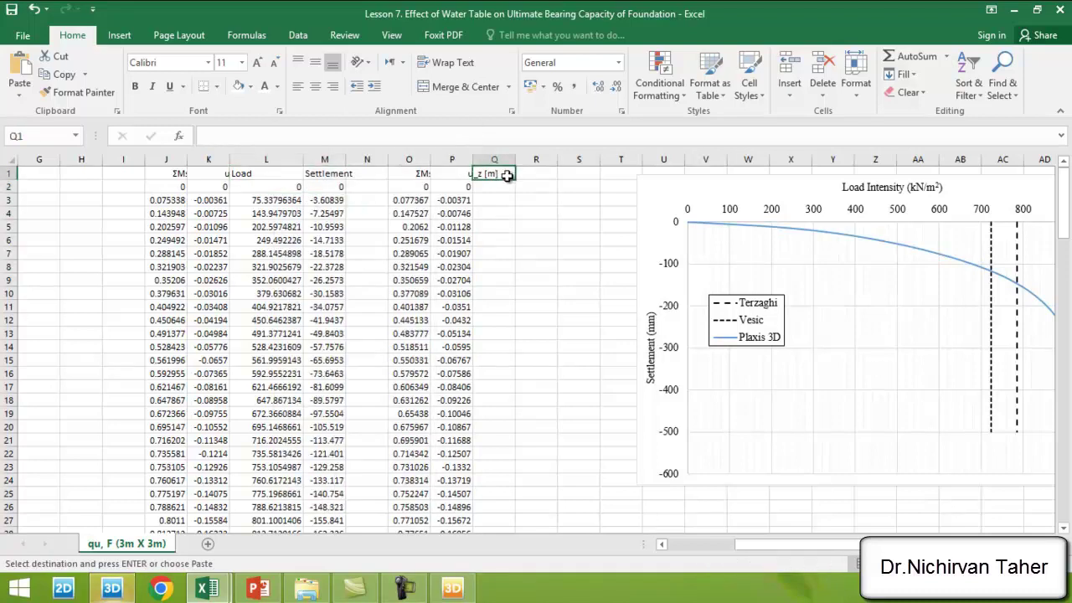
pyautogui.rightClick(507, 175)
pyautogui.click(537, 243)
# Fill the Load formula in Q2 and the Settlement formula in R2 down to the last data row, 131
pyautogui.click(501, 185)
pyautogui.doubleClick(514, 194)
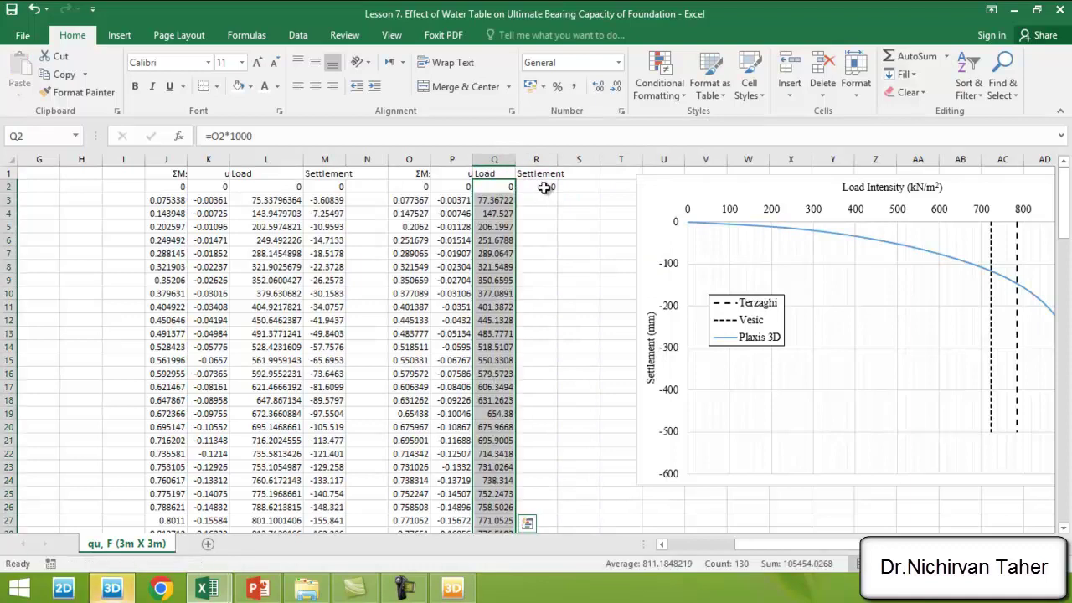
pyautogui.click(546, 187)
pyautogui.doubleClick(555, 193)
# Add a new data series named "Plaixs 3D WT" to the load-settlement chart
pyautogui.scroll(-1, 811, 513)
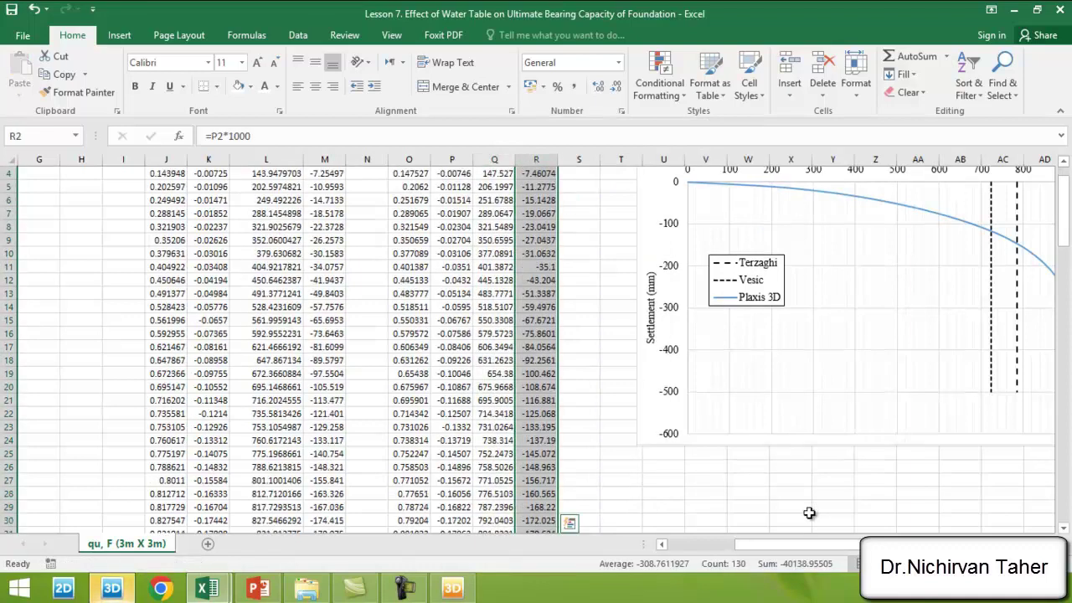
pyautogui.moveTo(793, 547); pyautogui.dragTo(843, 546)
pyautogui.scroll(1, 713, 416)
pyautogui.click(676, 316)
pyautogui.rightClick(676, 315)
pyautogui.click(726, 385)
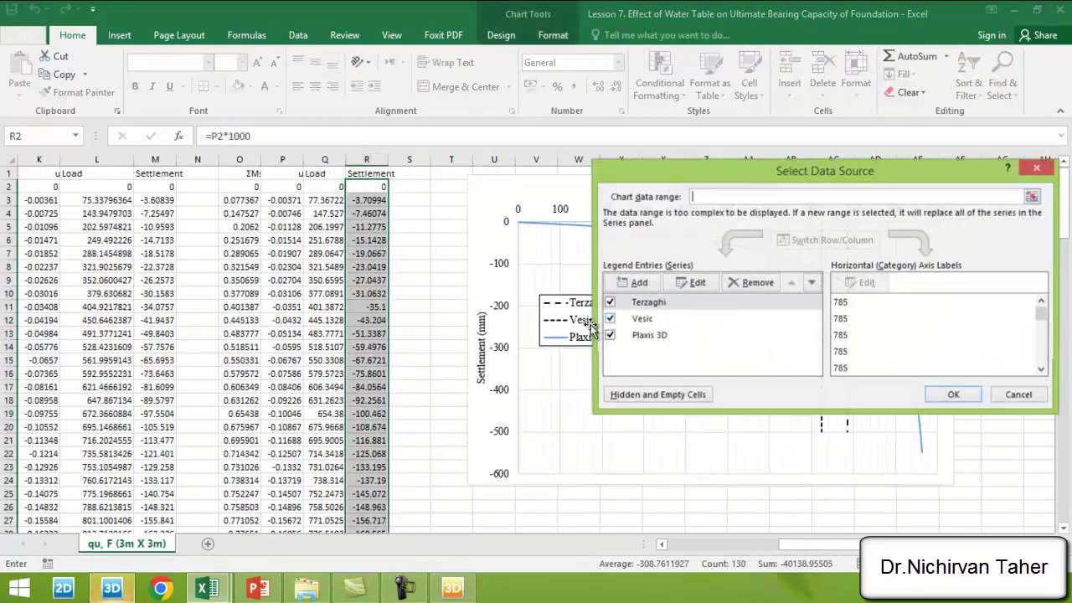
pyautogui.click(639, 283)
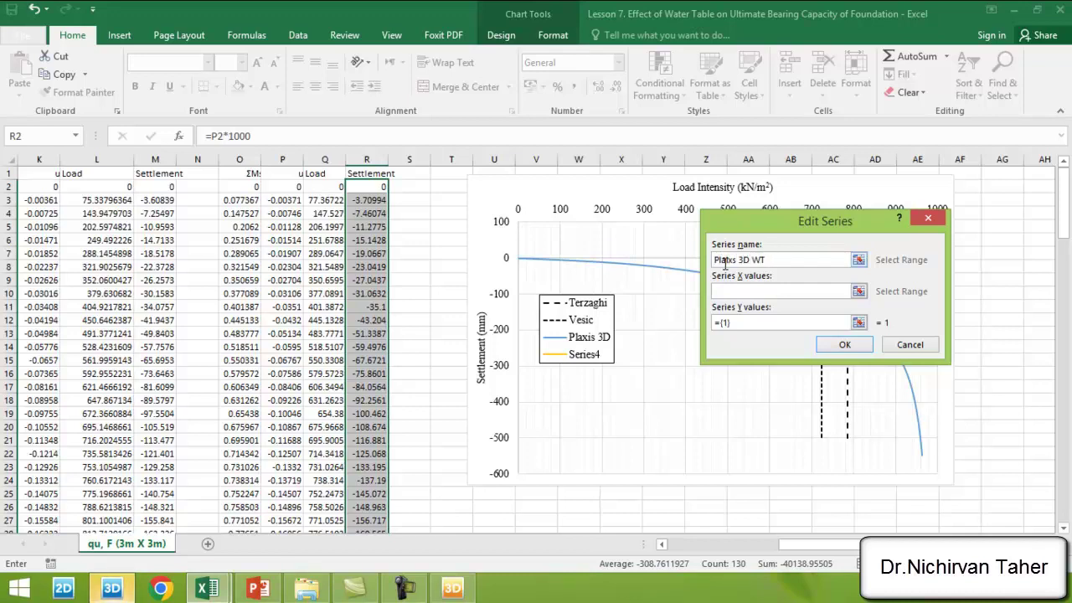
pyautogui.click(735, 300)
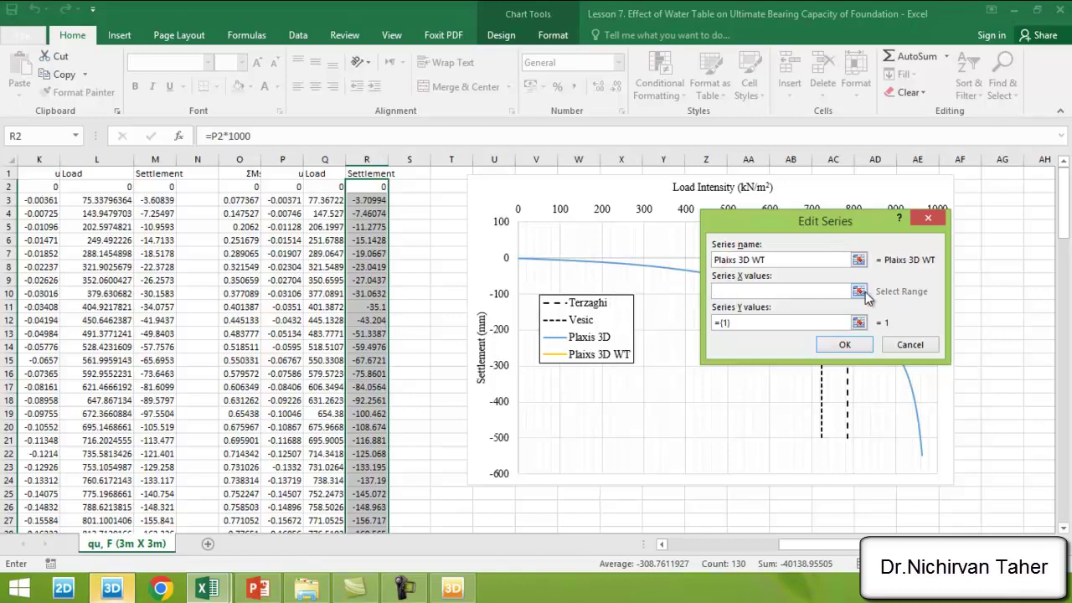
# Set the new series' X values to Q2:Q131 and its Y values to R2:R131, and apply the series to the chart
pyautogui.click(859, 290)
pyautogui.moveTo(325, 186); pyautogui.dragTo(325, 507)
pyautogui.click(931, 247)
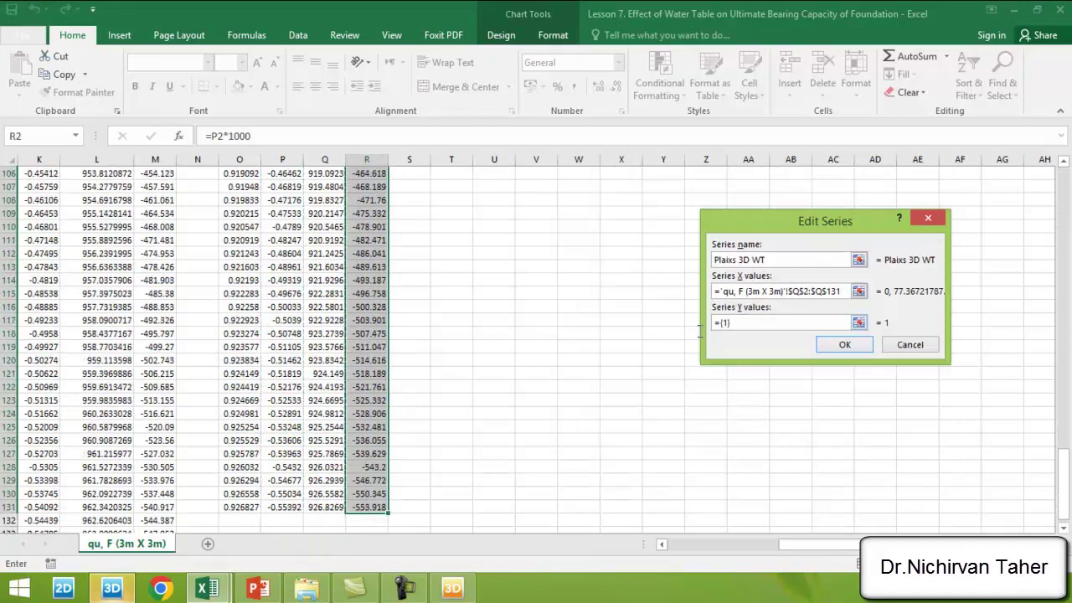
pyautogui.press('BackSpace')
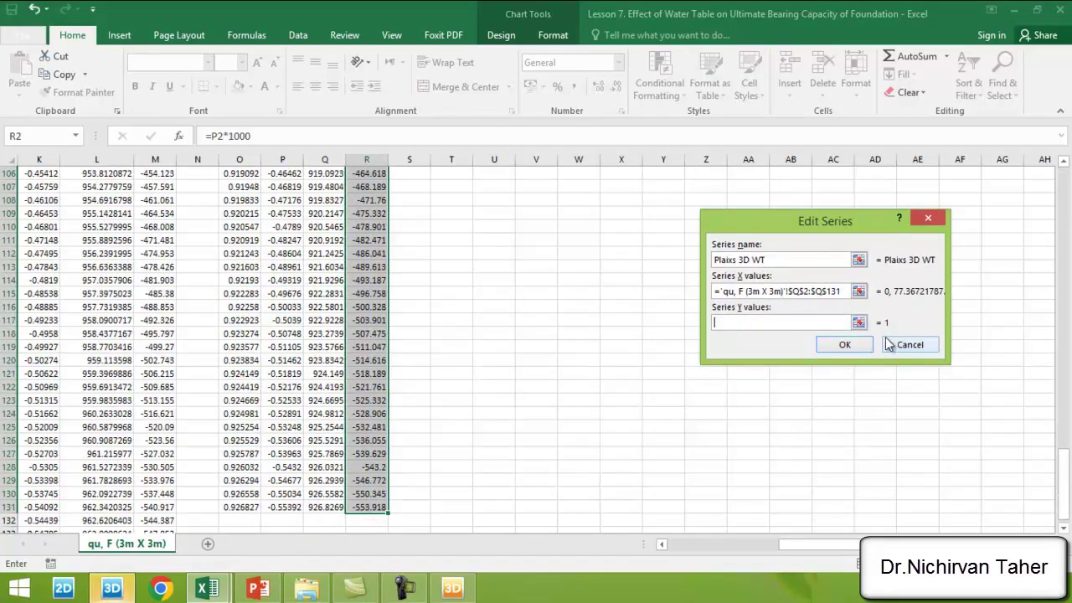
pyautogui.click(859, 322)
pyautogui.moveTo(366, 507); pyautogui.dragTo(421, 198)
pyautogui.click(931, 248)
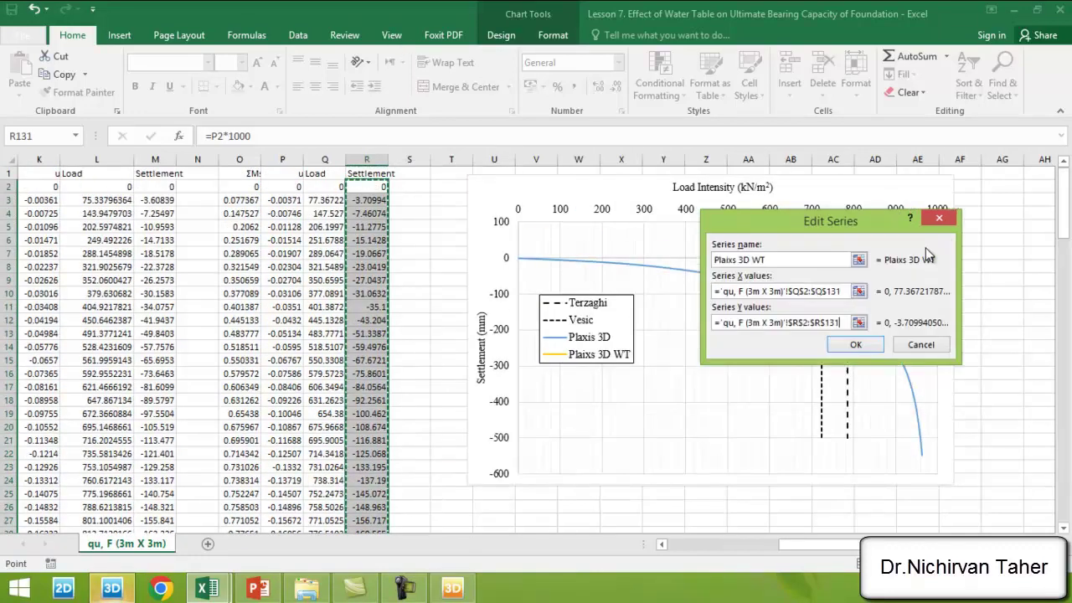
pyautogui.click(854, 346)
pyautogui.click(944, 401)
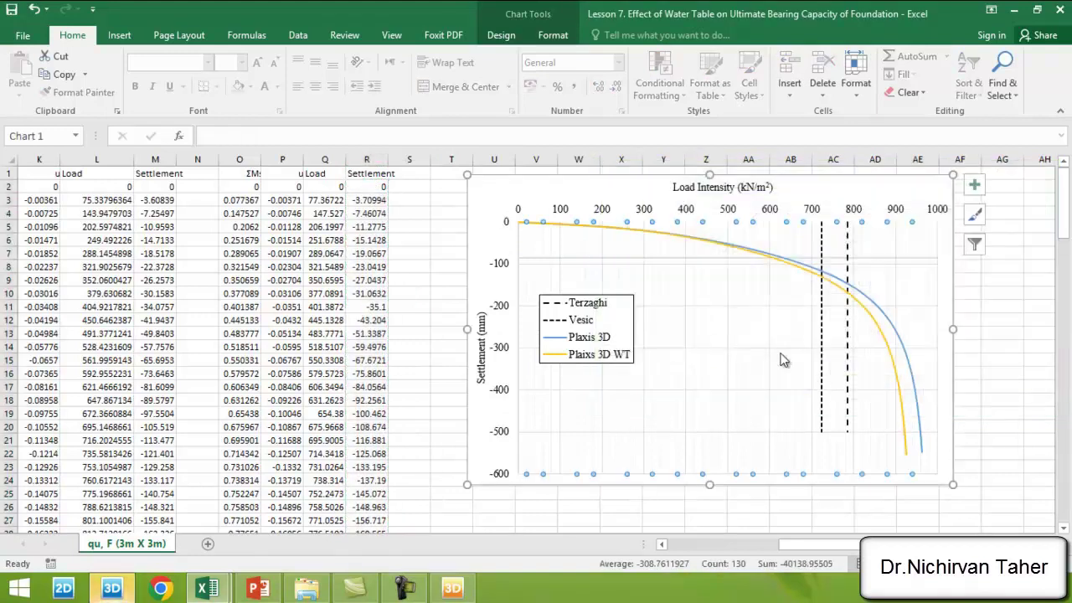
# Enlarge the chart slightly and delete its Terzaghi and Vesic series
pyautogui.moveTo(469, 488); pyautogui.dragTo(448, 500)
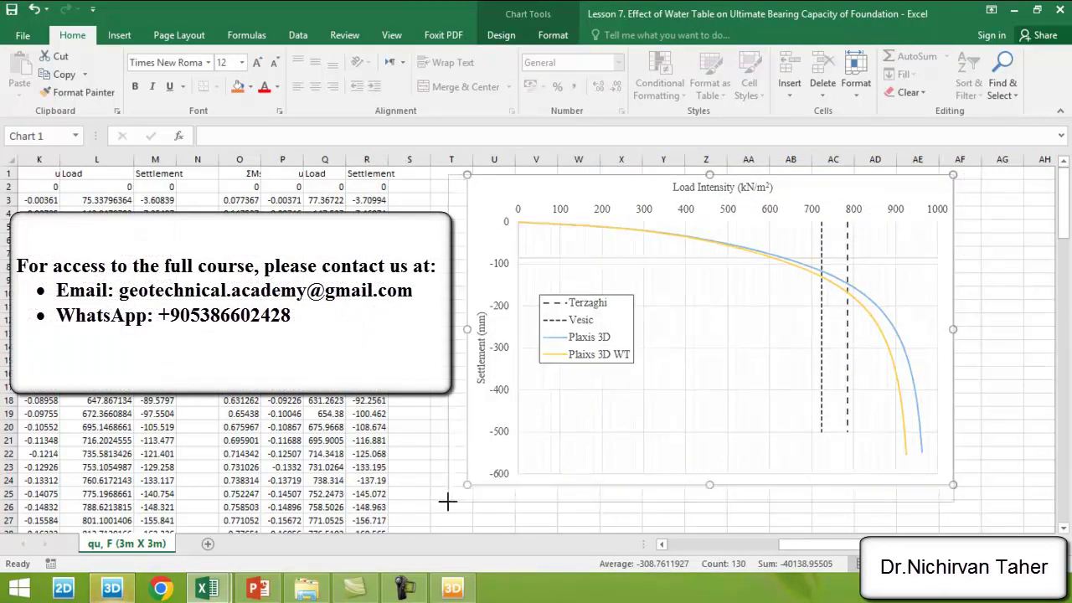
pyautogui.click(846, 249)
pyautogui.click(843, 253)
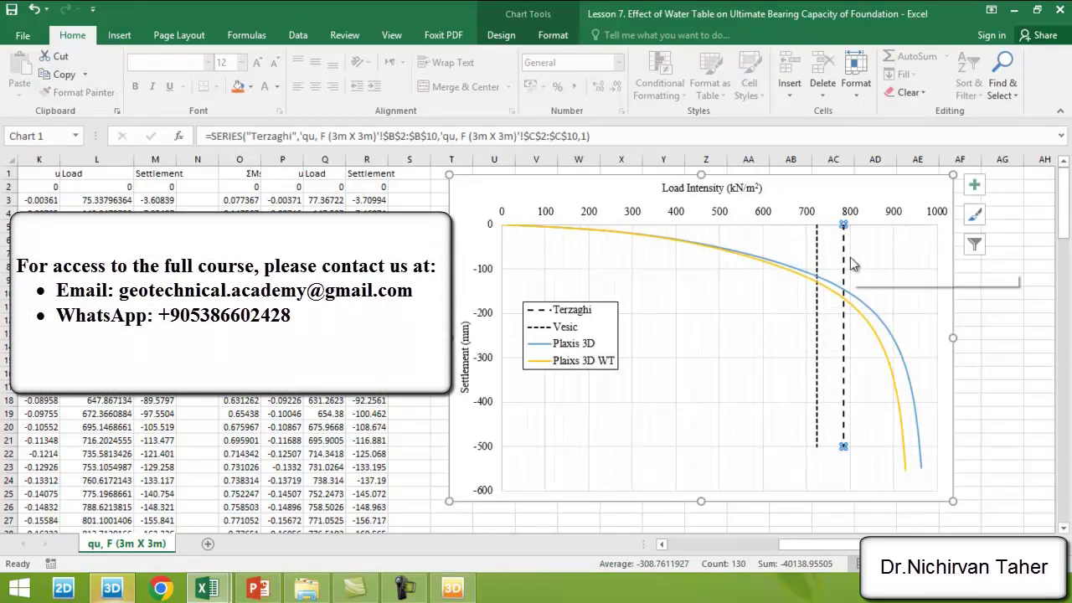
pyautogui.press('Delete')
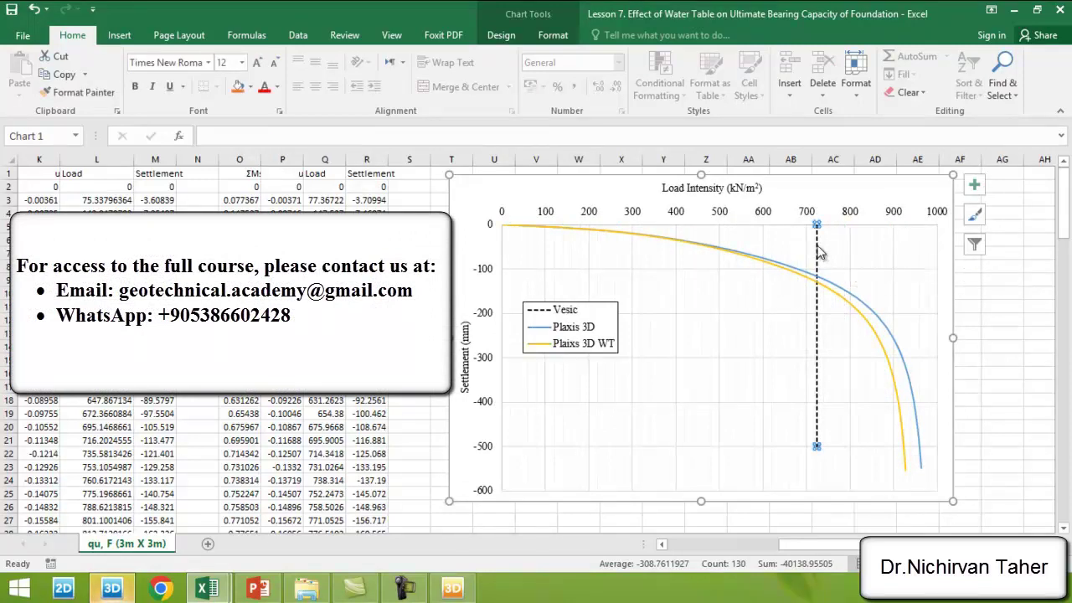
pyautogui.press('Delete')
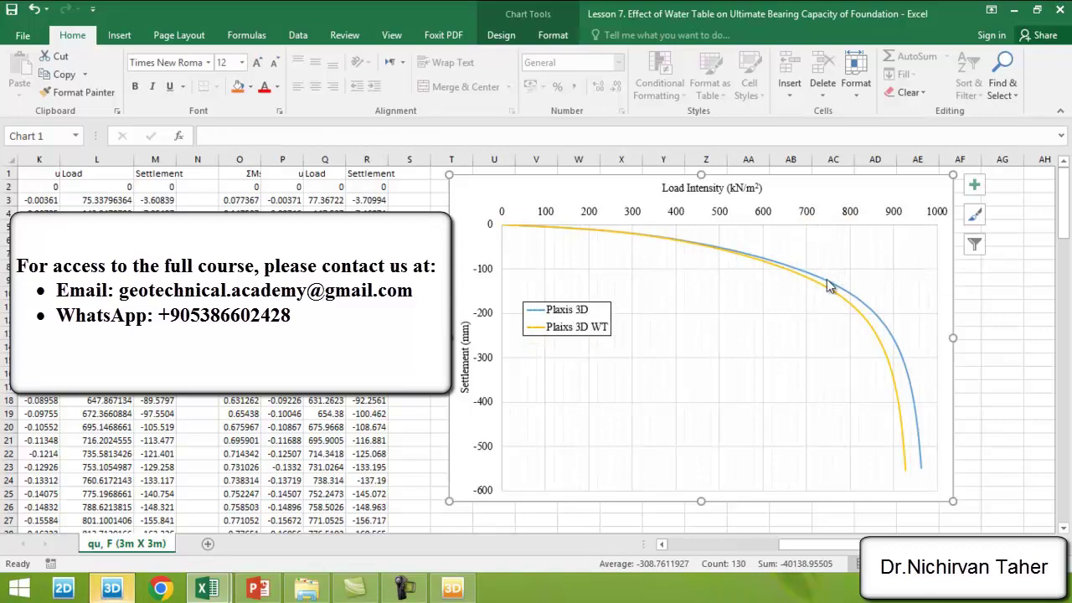
# Draw a straight line about 11.6 cm high and 1.6 cm wide from the WT curve's lower end, tangent to it, up to the chart's upper edge
pyautogui.moveTo(827, 279)
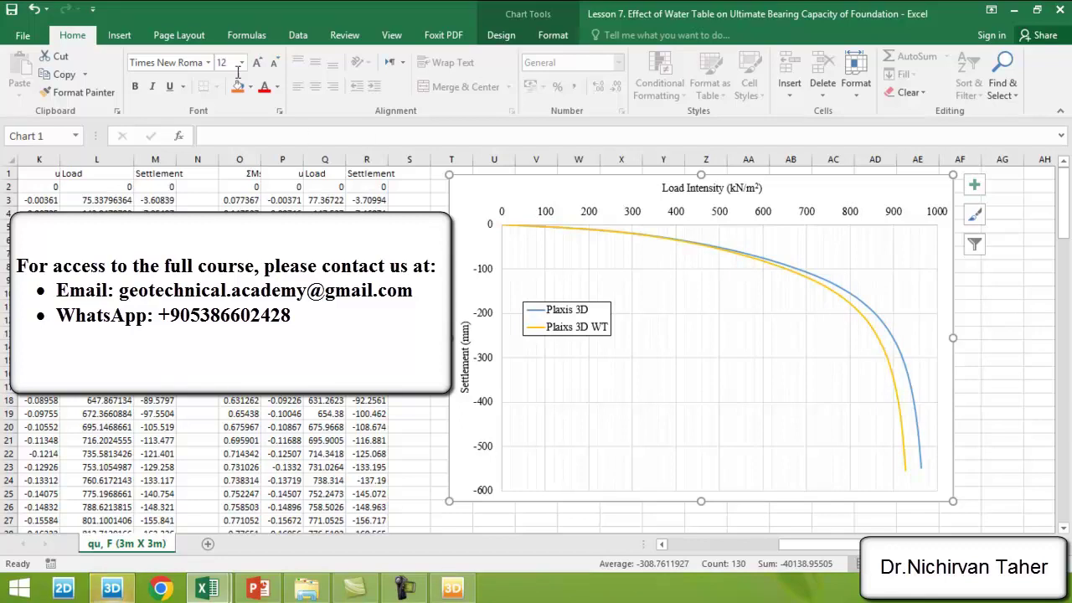
pyautogui.click(119, 35)
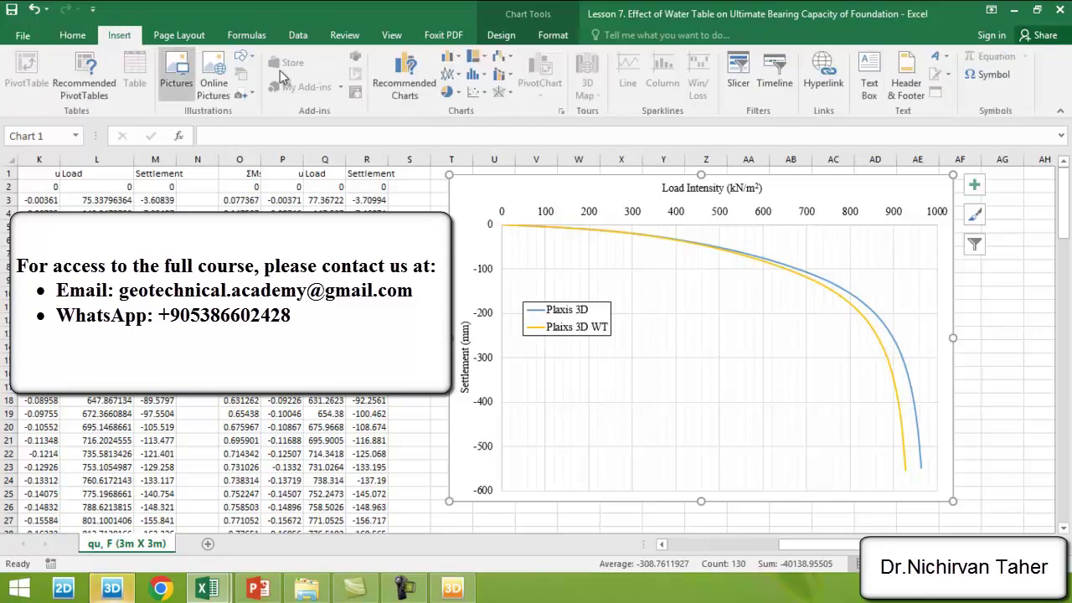
pyautogui.click(482, 94)
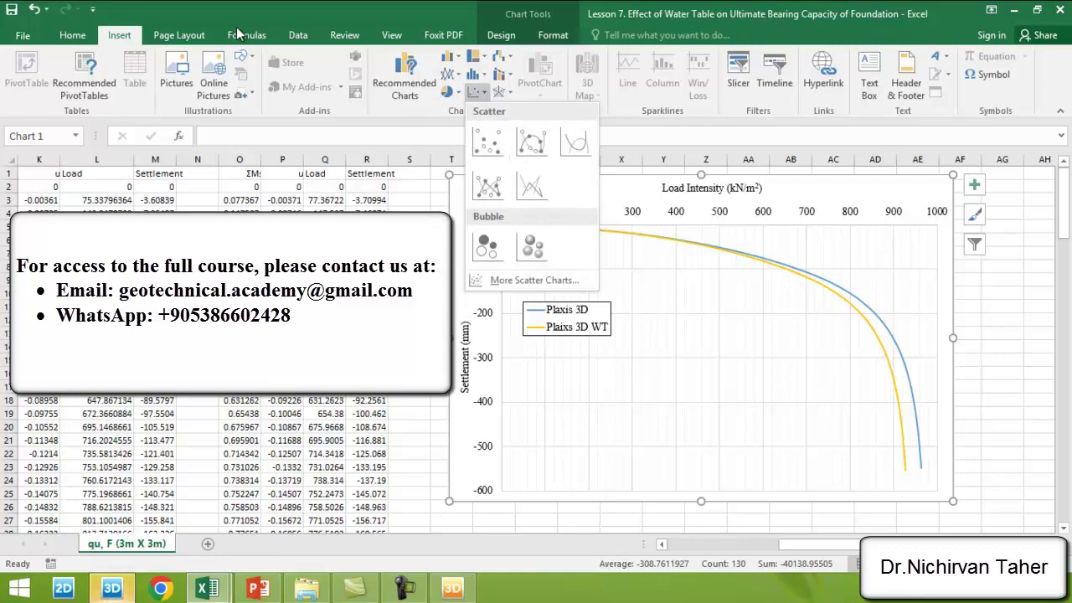
pyautogui.click(254, 62)
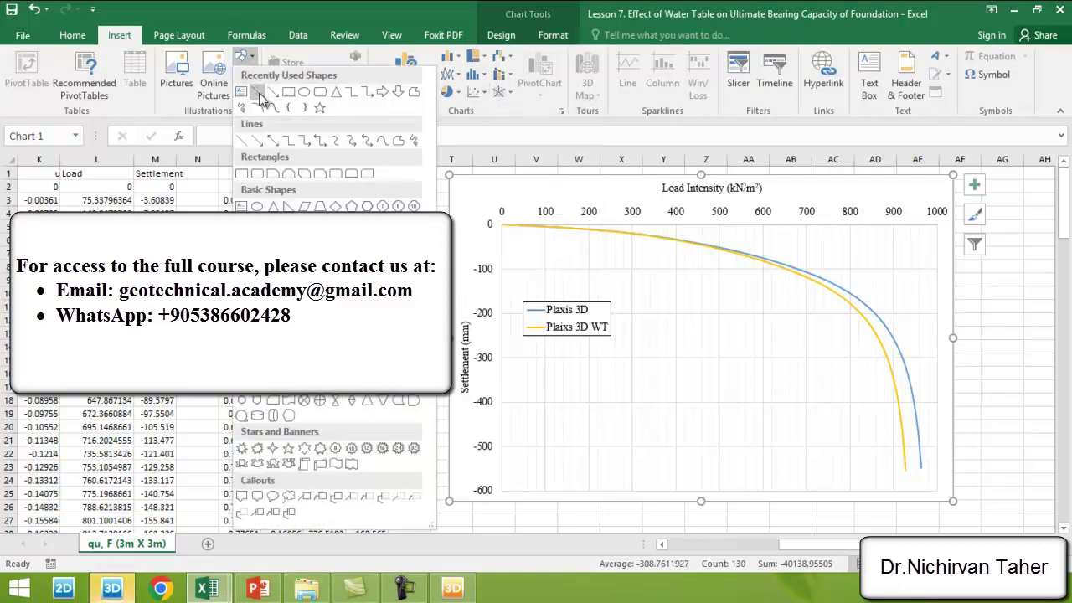
pyautogui.click(262, 92)
pyautogui.moveTo(905, 470); pyautogui.dragTo(867, 175)
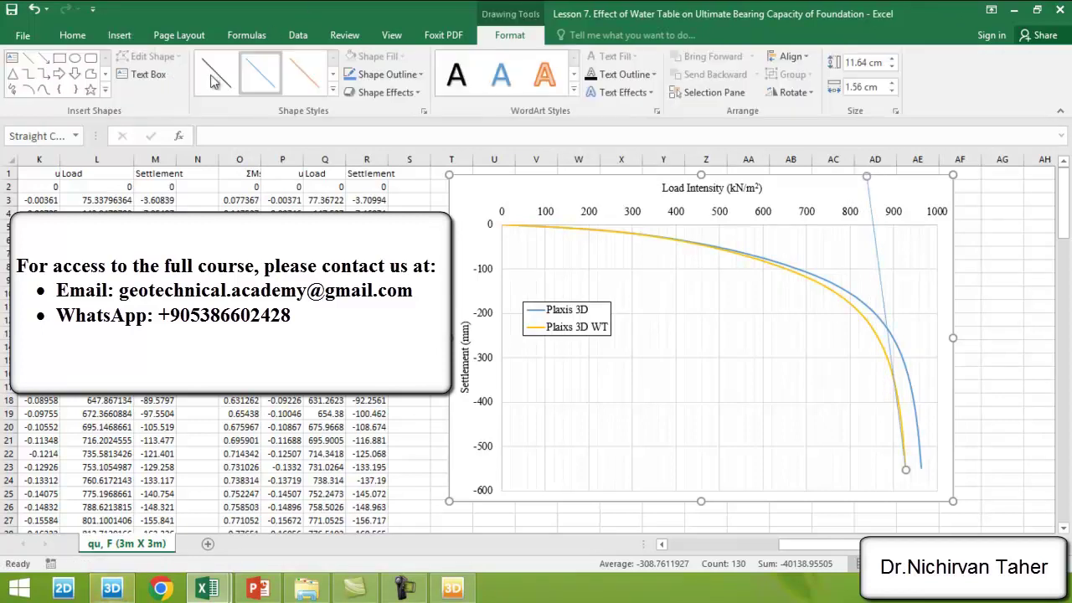
# Style the WT tangent line black and draw another tangent, about 11.6 cm high and 1.3 cm wide, from the Plaxis 3D curve's lower end upward
pyautogui.click(215, 72)
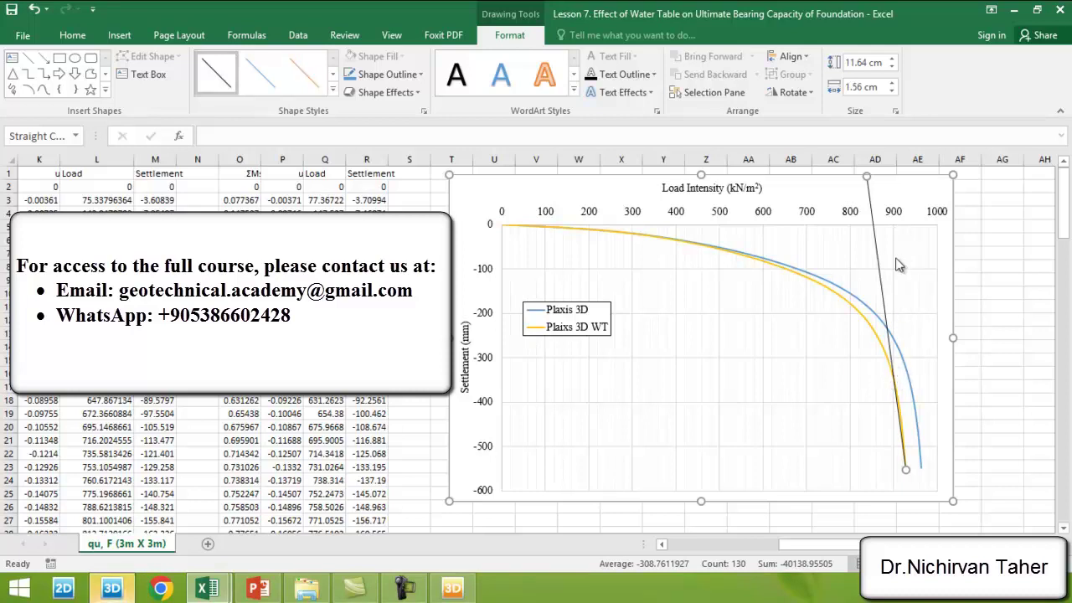
pyautogui.click(27, 58)
pyautogui.moveTo(920, 466); pyautogui.dragTo(882, 161)
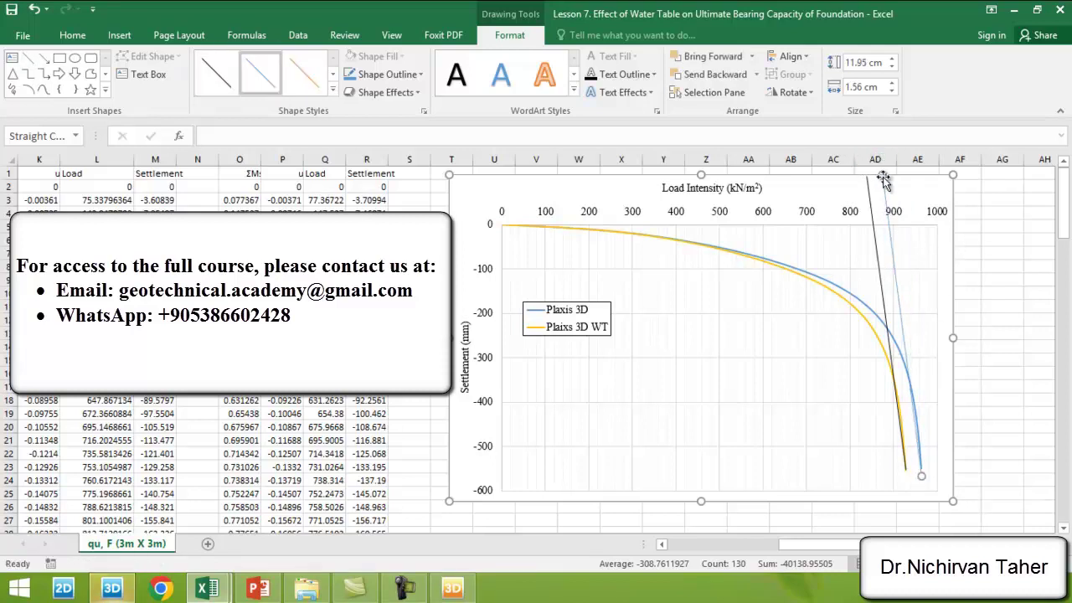
pyautogui.click(882, 177)
pyautogui.click(883, 177)
pyautogui.moveTo(882, 178); pyautogui.dragTo(889, 183)
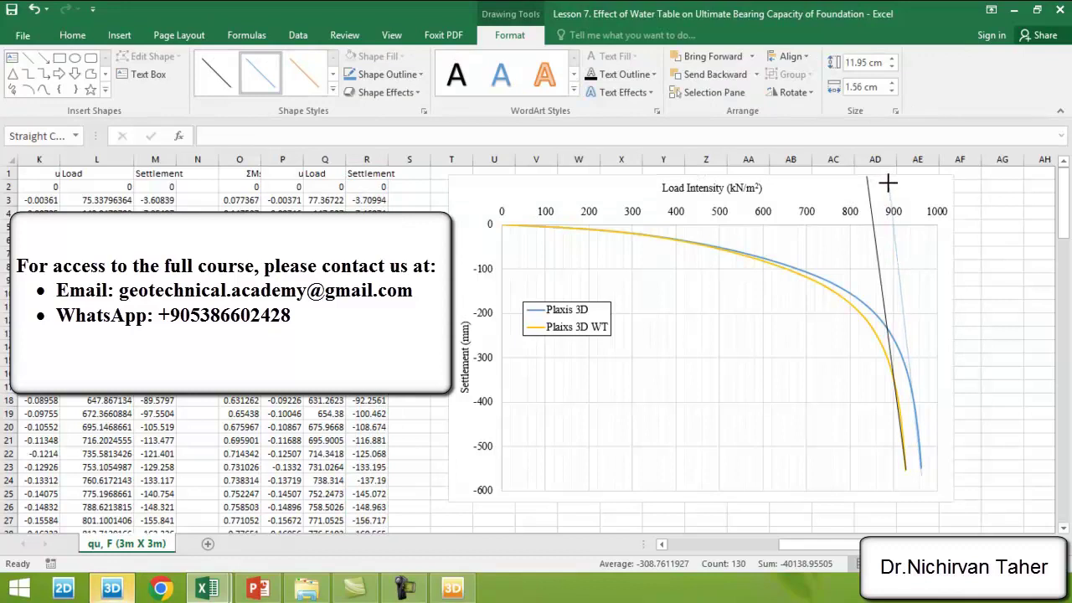
pyautogui.moveTo(888, 183); pyautogui.dragTo(889, 183)
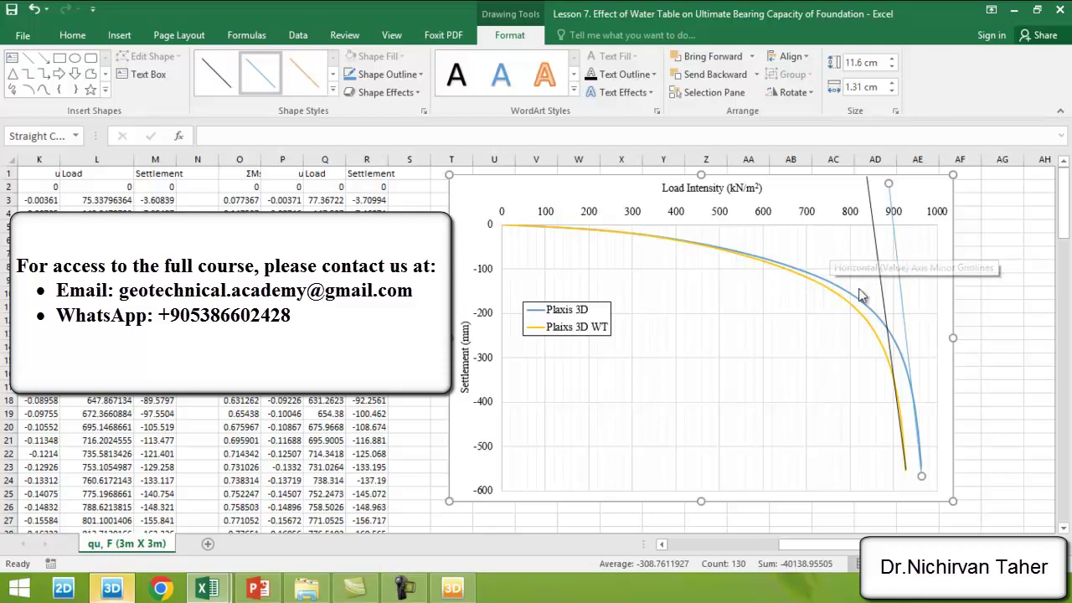
# Enter "qu" in cell W29 below the chart and merge and center cells U29:V29
pyautogui.scroll(-2, 754, 272)
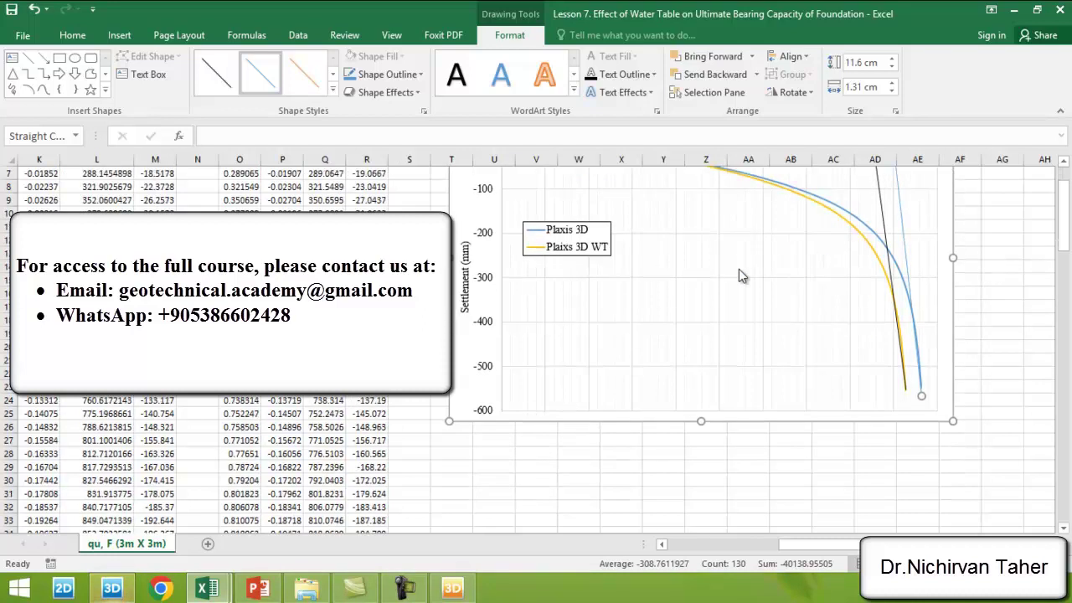
pyautogui.click(578, 471)
pyautogui.write('qu')
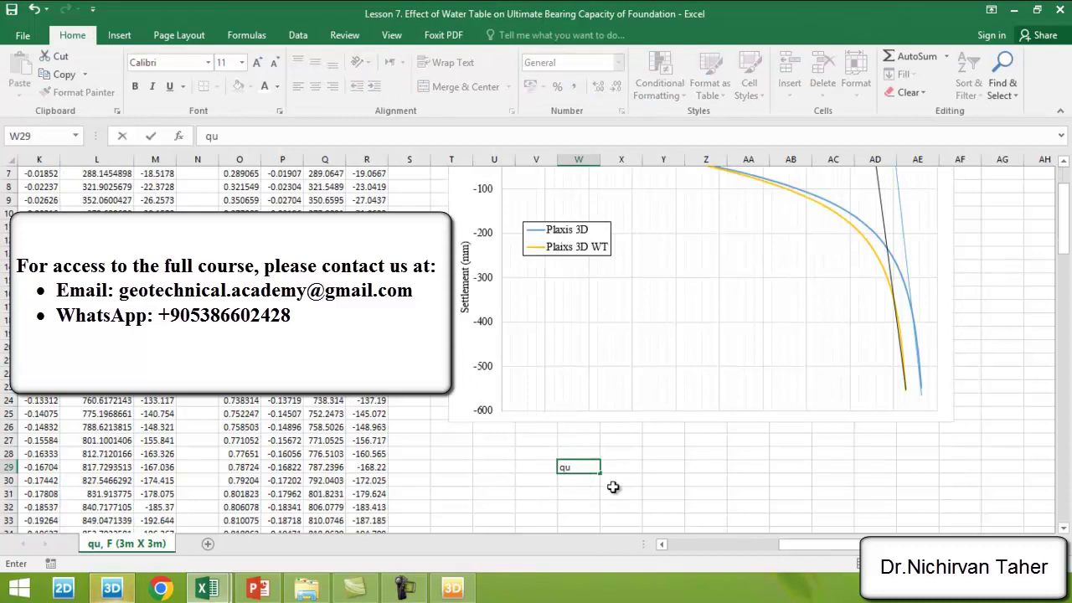
pyautogui.click(524, 469)
pyautogui.moveTo(491, 469); pyautogui.dragTo(530, 465)
pyautogui.click(464, 86)
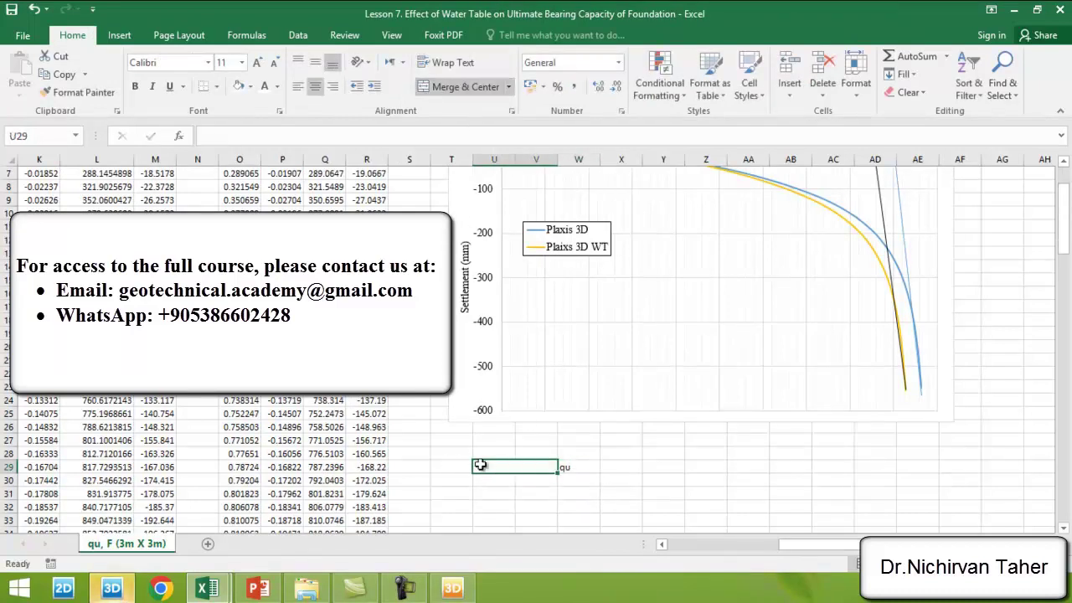
# Label the merged cell U29 "no water" and enter 940 in X29 as its qu value
pyautogui.doubleClick(494, 467)
pyautogui.write('no')
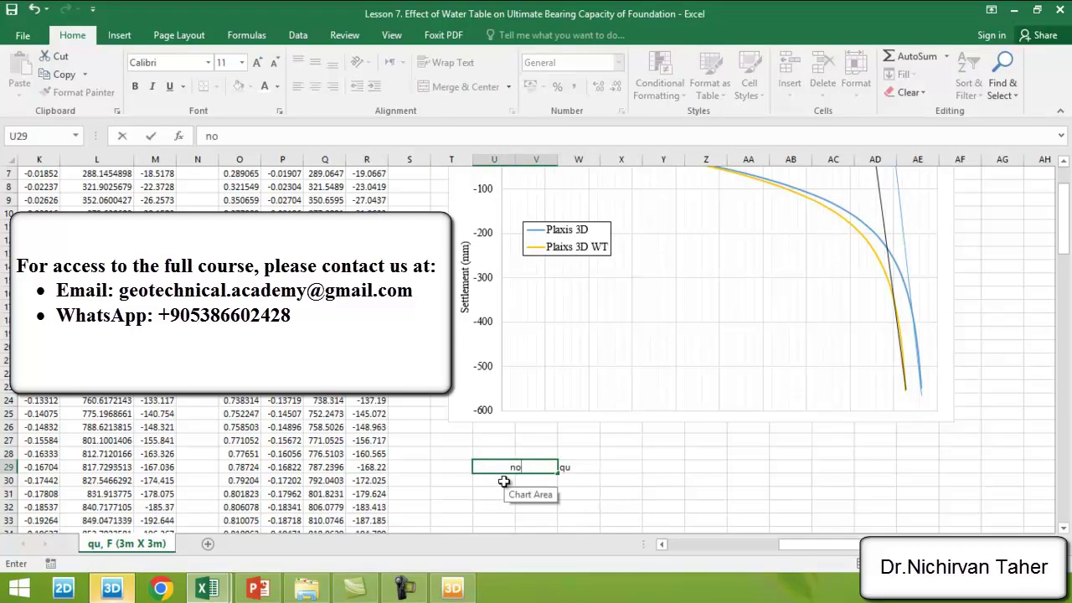
pyautogui.write(' water')
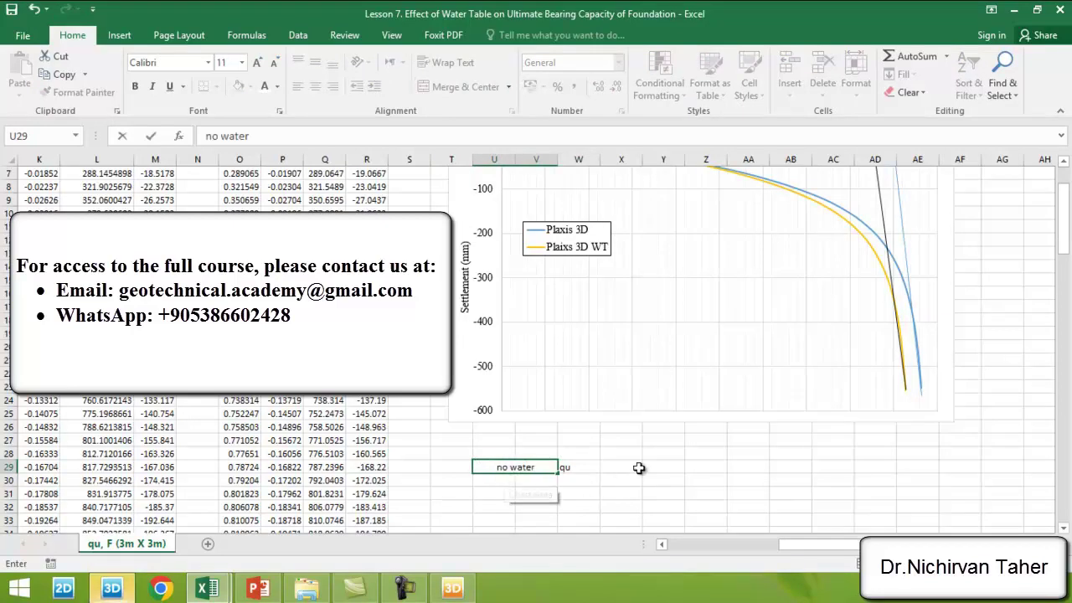
pyautogui.click(629, 469)
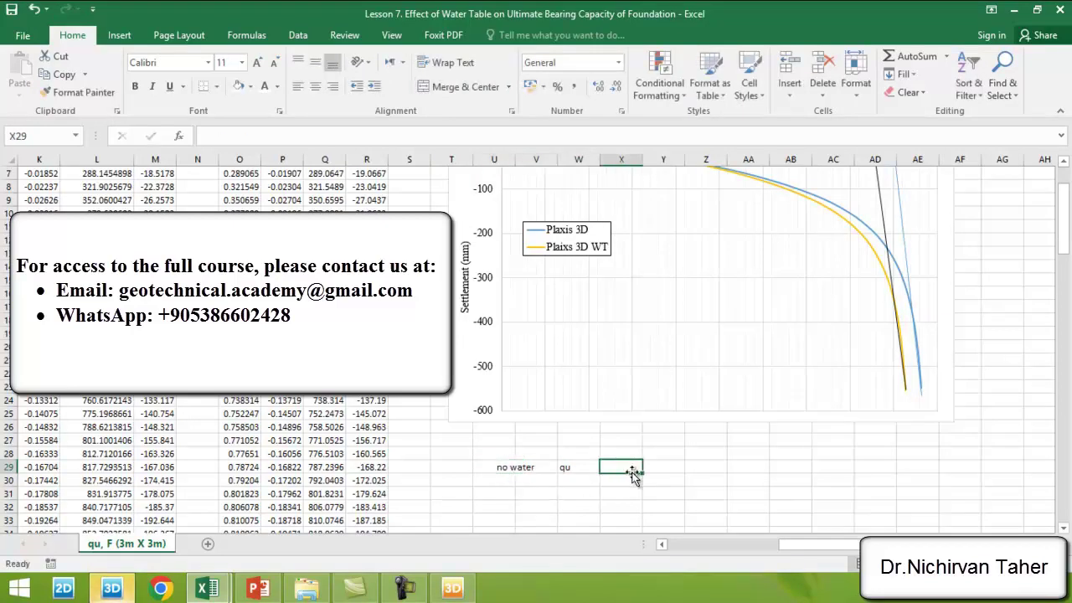
pyautogui.write('940')
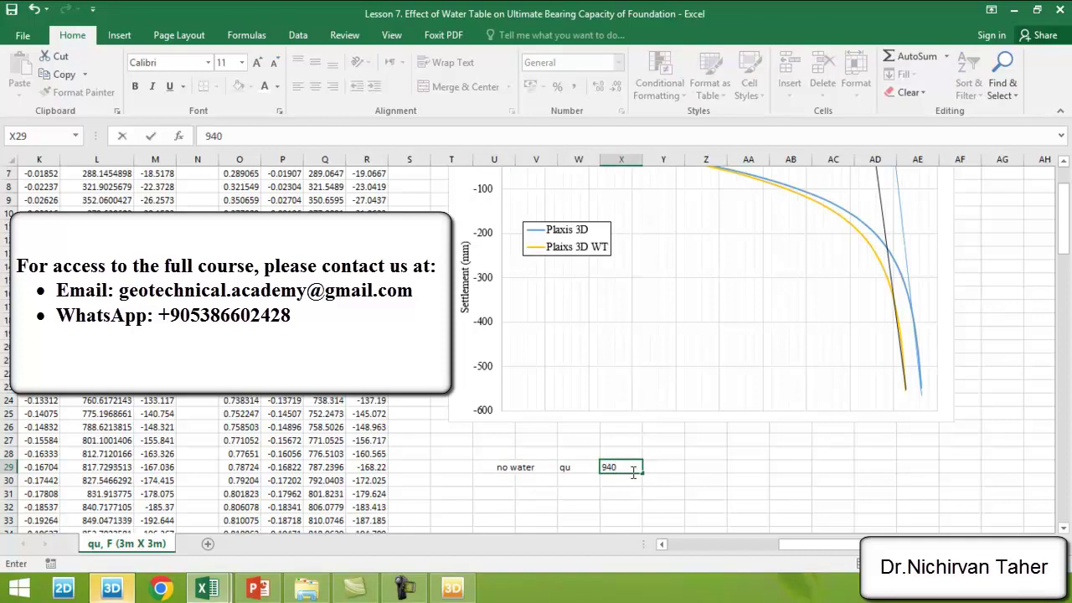
pyautogui.press('Return')
# Merge and center cells U30:V30 with the label "with", and enter "qu" in W30
pyautogui.click(528, 468)
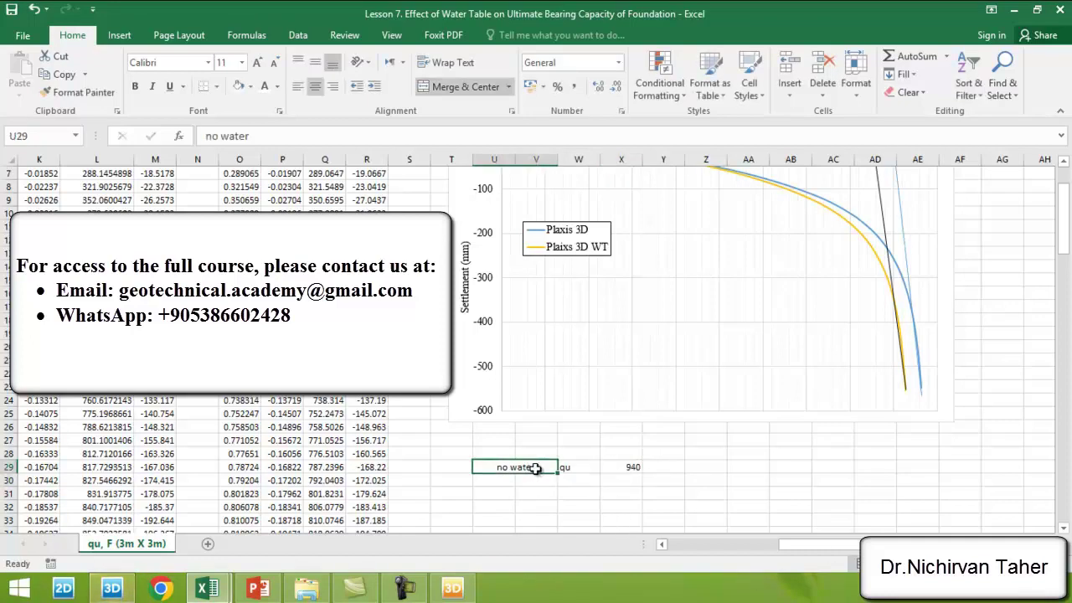
pyautogui.moveTo(499, 481); pyautogui.dragTo(525, 481)
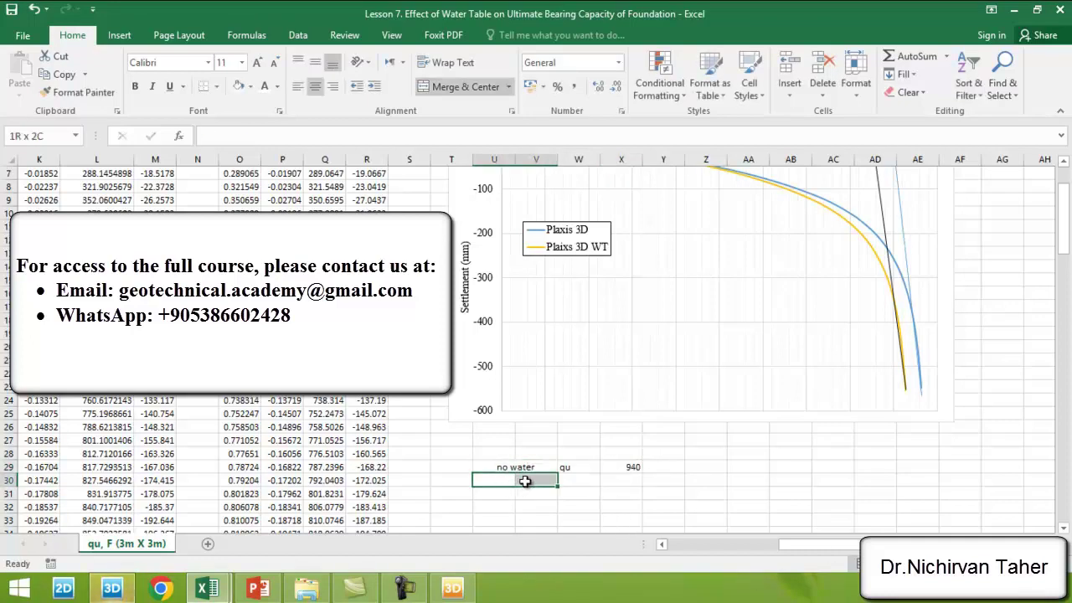
pyautogui.click(459, 87)
pyautogui.doubleClick(514, 481)
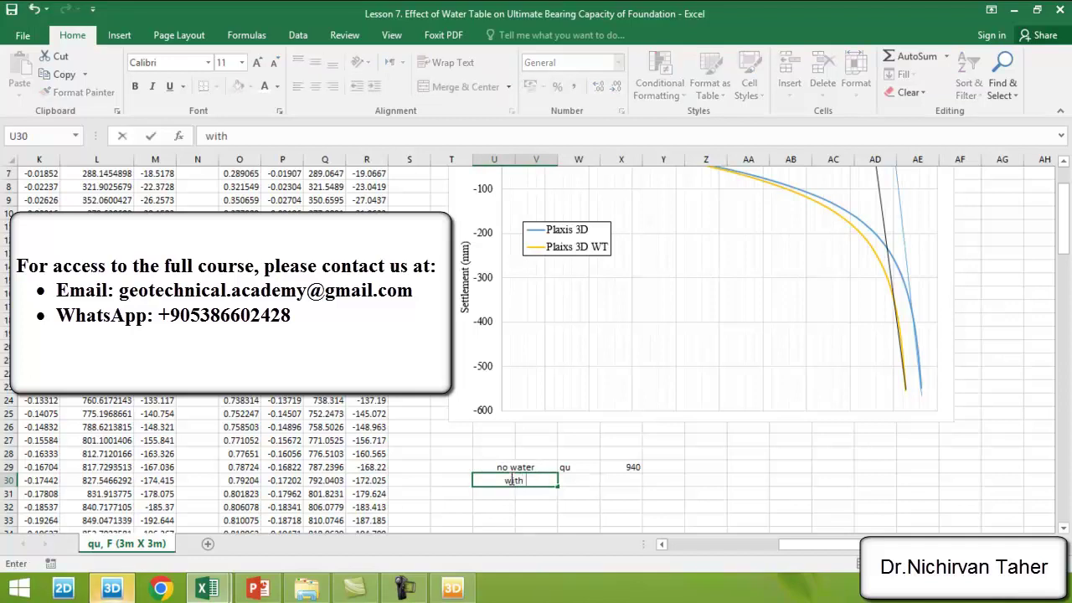
pyautogui.click(584, 481)
pyautogui.write('qu')
pyautogui.press('Tab')
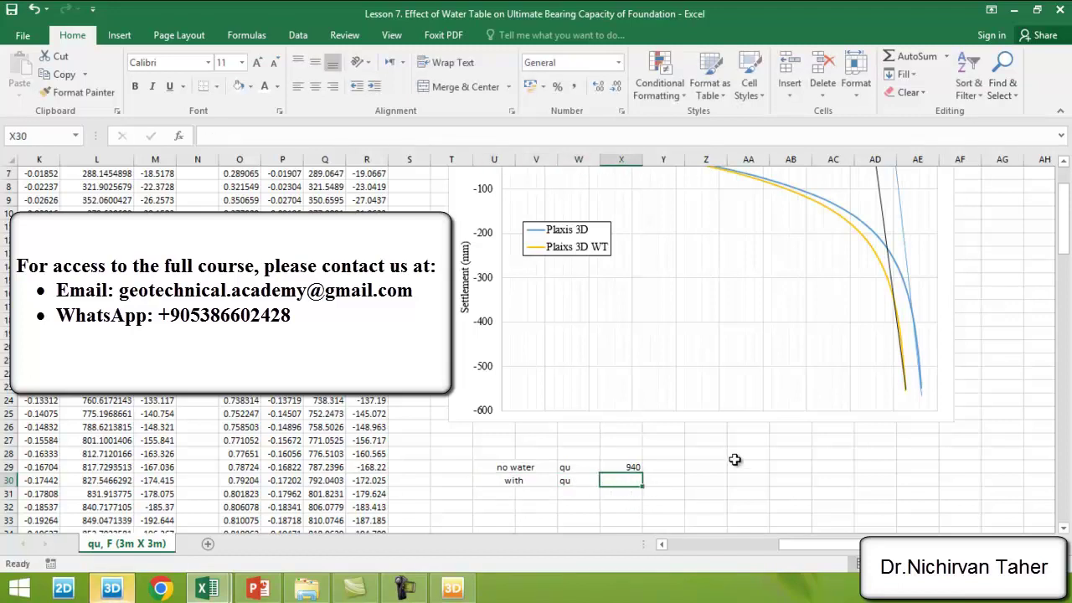
# Enter 900 in X30 as the water table case's qu value and complete the U30 label as "with water"
pyautogui.scroll(2, 732, 460)
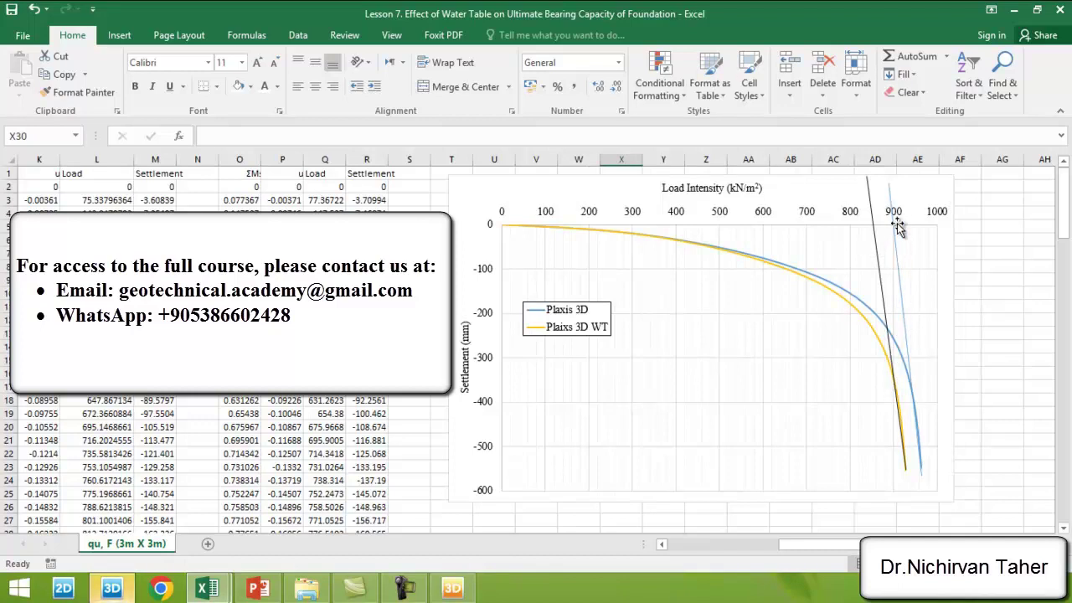
pyautogui.scroll(-3, 881, 292)
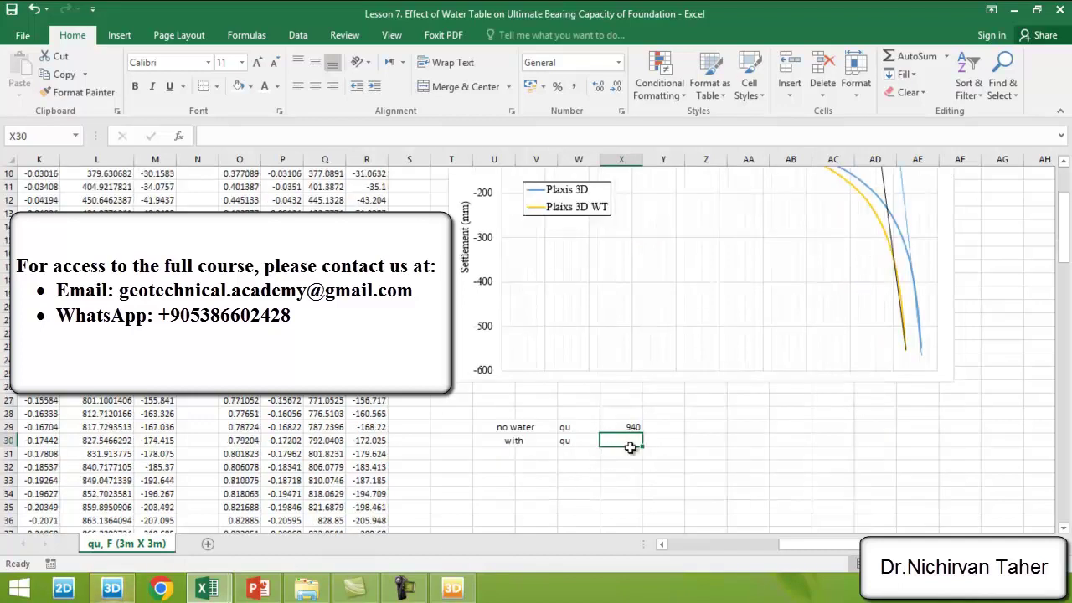
pyautogui.write('900')
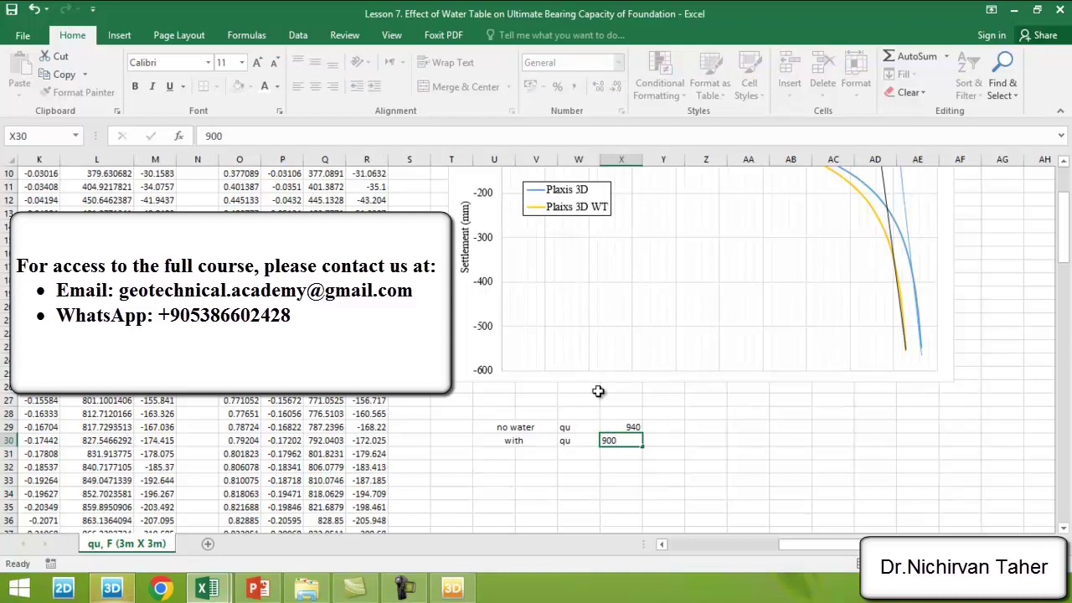
pyautogui.press('Return')
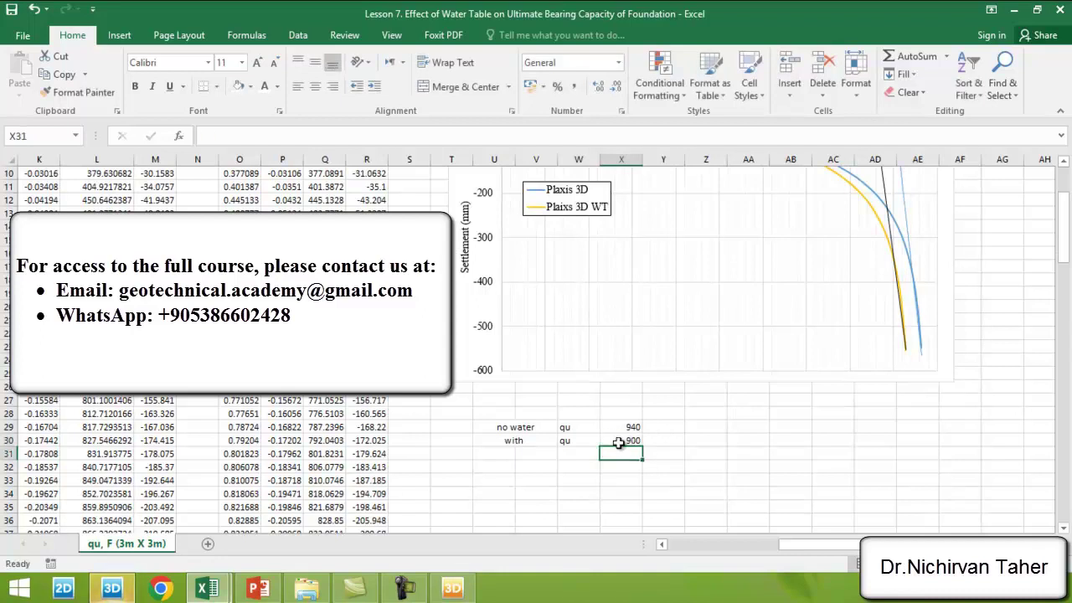
pyautogui.doubleClick(532, 443)
pyautogui.write('water')
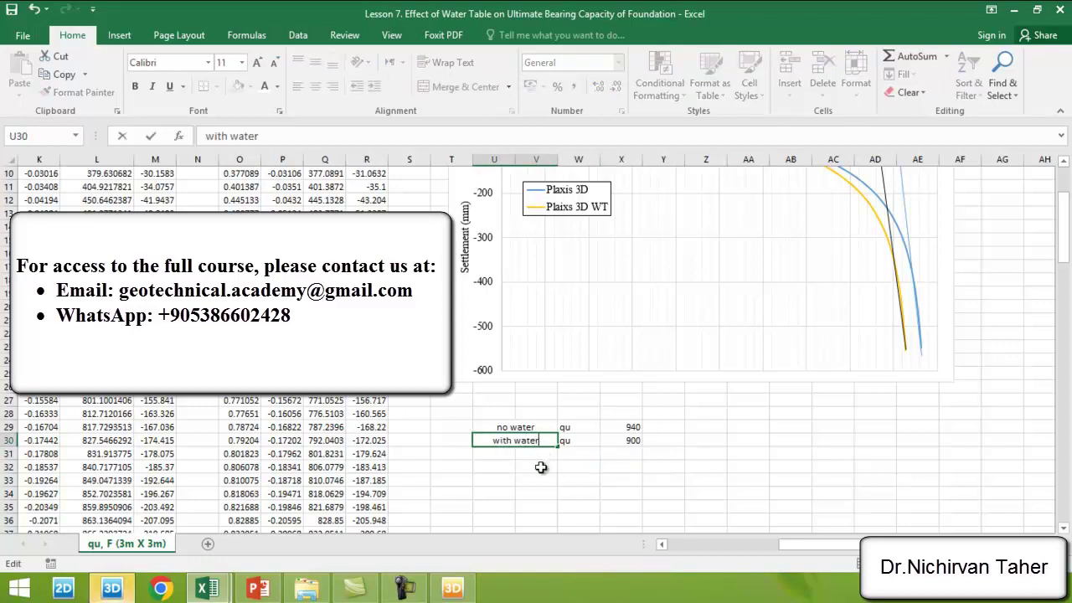
pyautogui.click(541, 467)
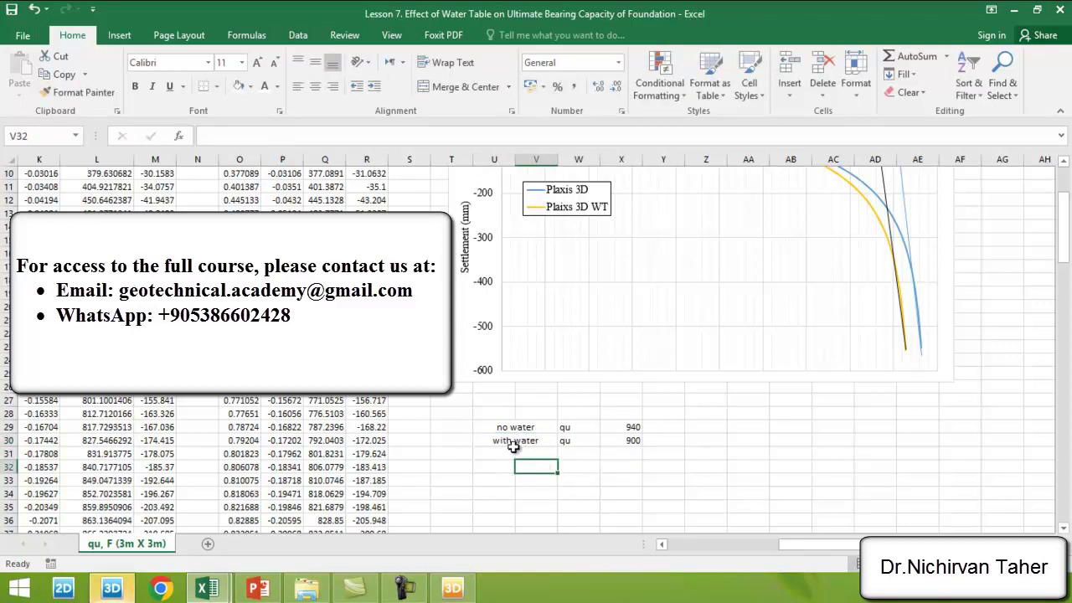